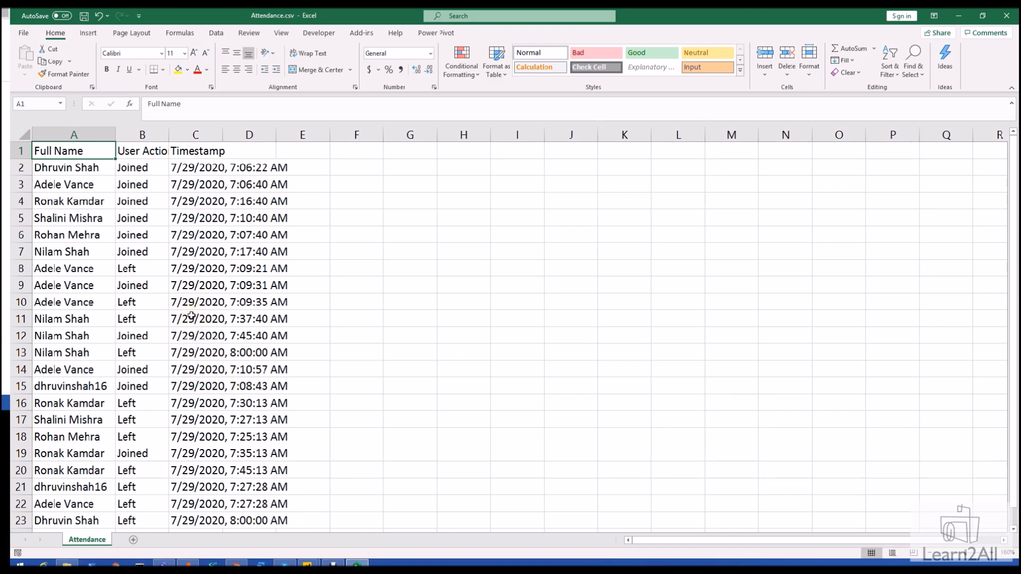
Examine the name, user action and timestamp rows of Attendance.csv down to the last record in row 23.
scroll(192, 316, down, 1)
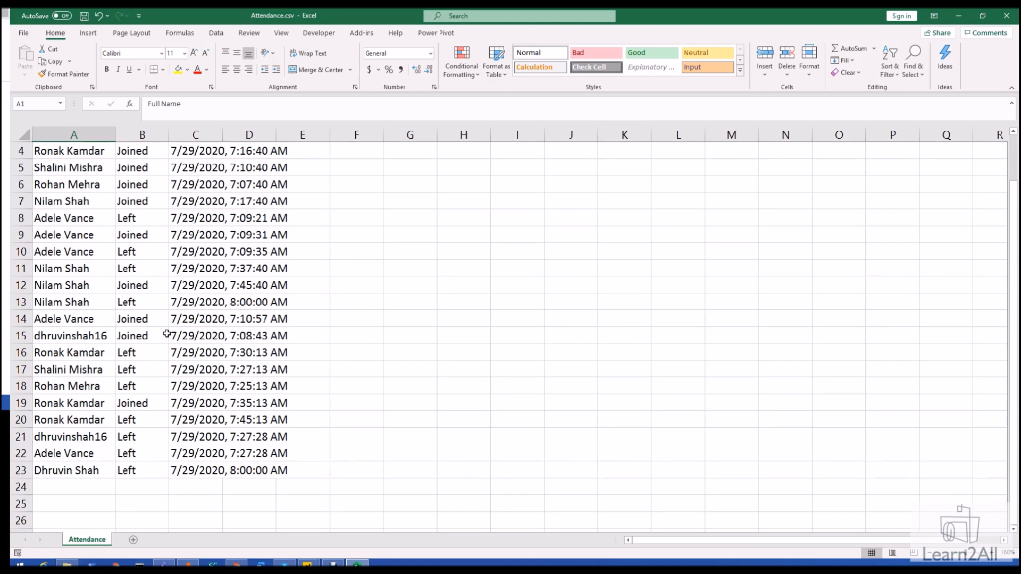
drag(84, 470, 178, 472)
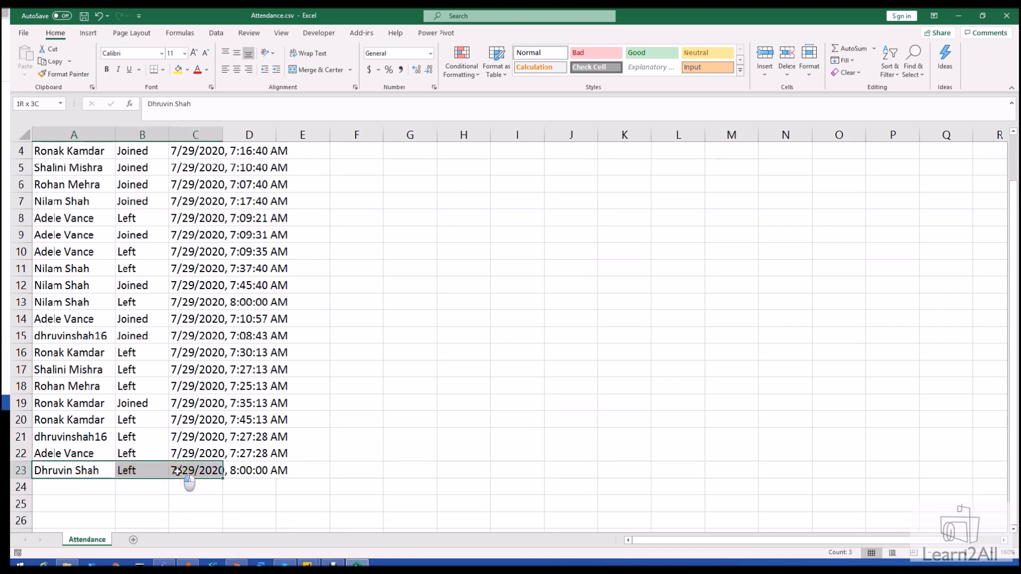
drag(178, 472, 178, 472)
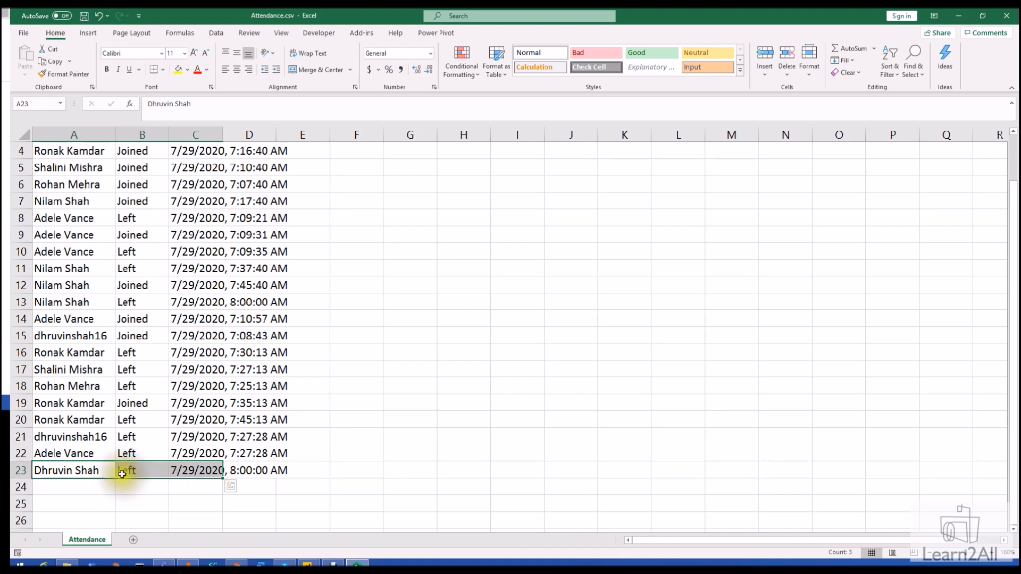
scroll(167, 472, up, 1)
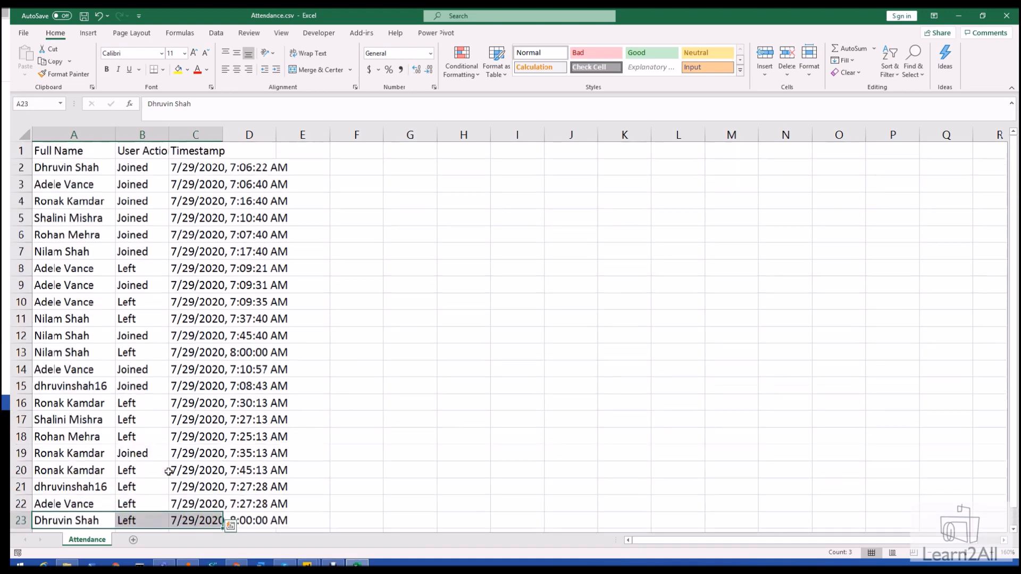
scroll(168, 472, down, 2)
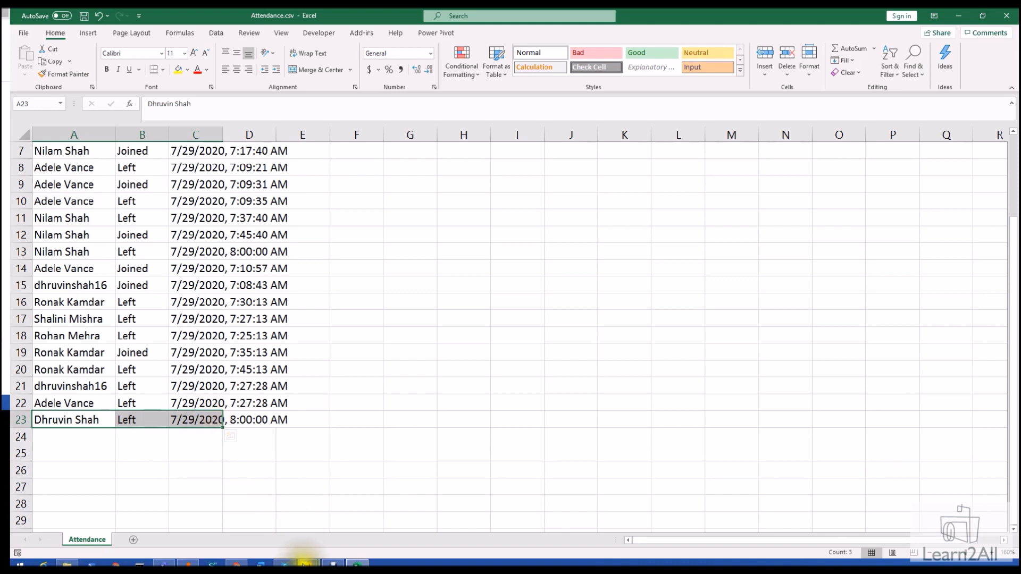
Switch to Power BI Desktop, import Attendance.csv as Text/CSV data and open it for transformation in Power Query Editor.
click(307, 564)
click(265, 522)
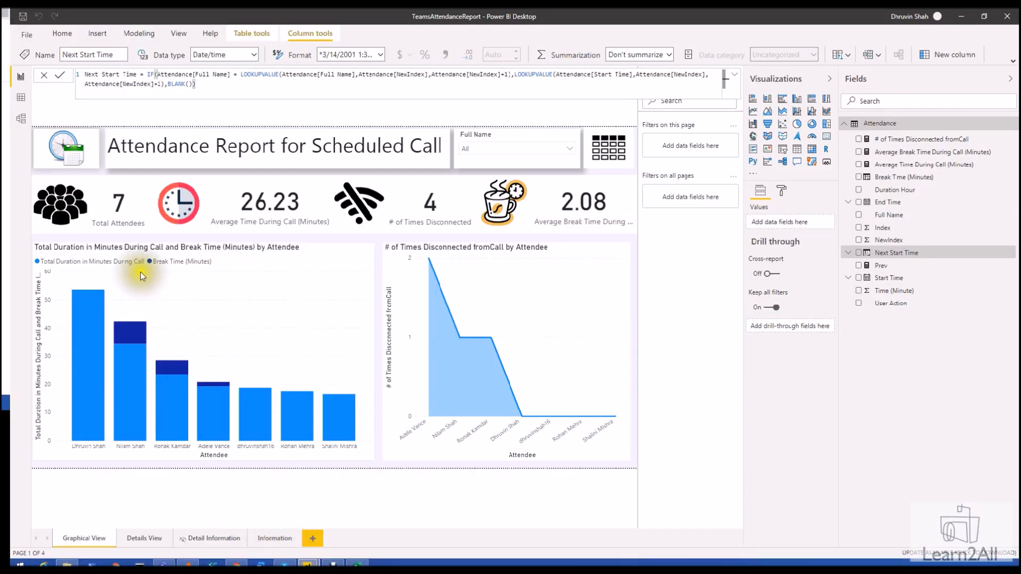
click(62, 34)
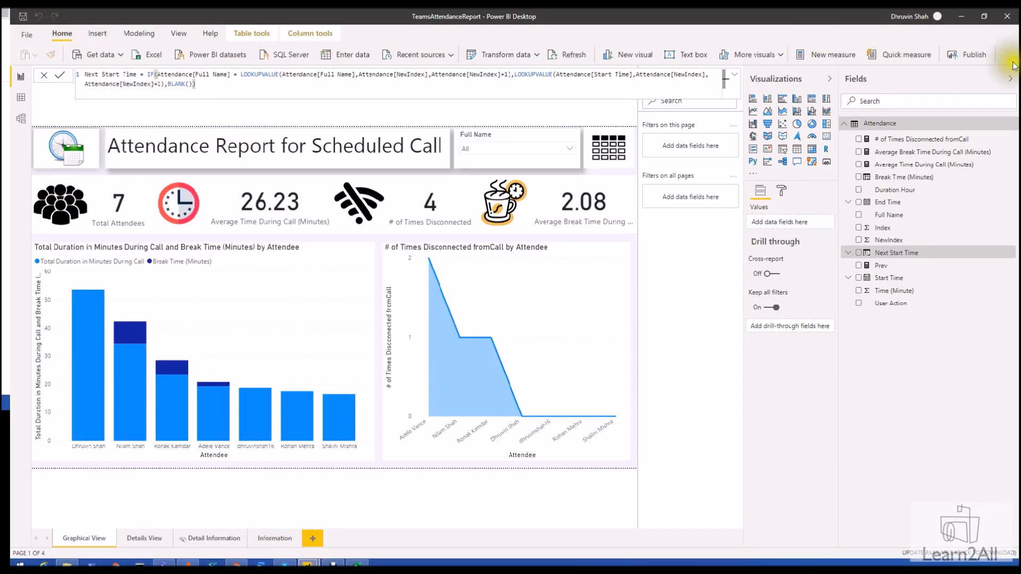
click(213, 80)
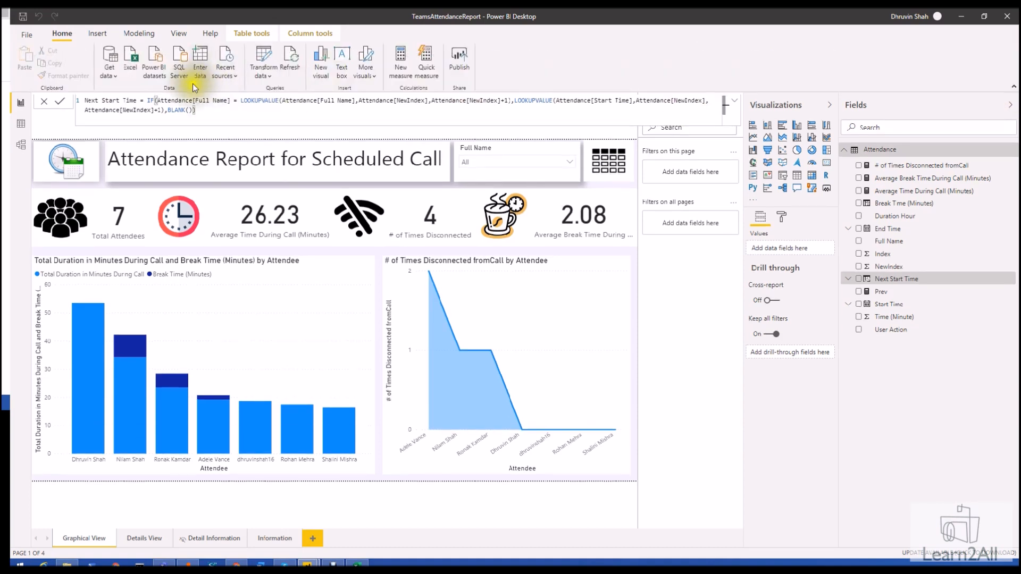
click(110, 73)
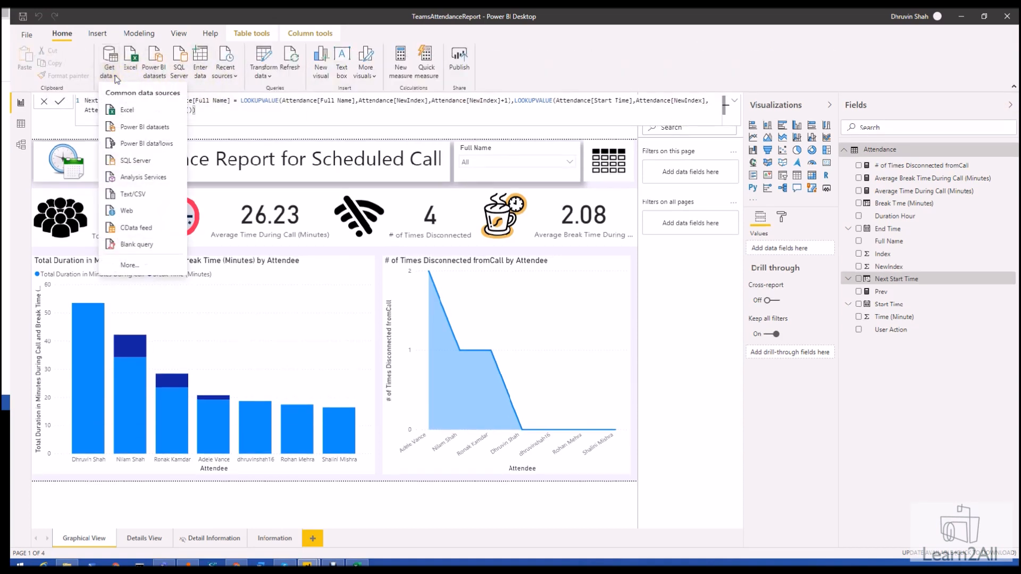
click(146, 196)
click(169, 81)
double_click(171, 82)
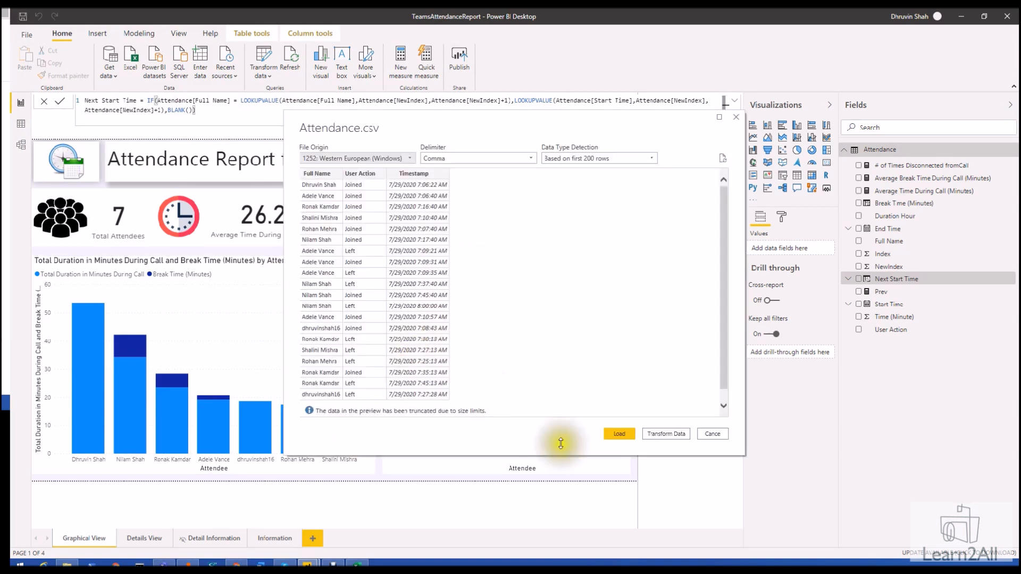
click(652, 435)
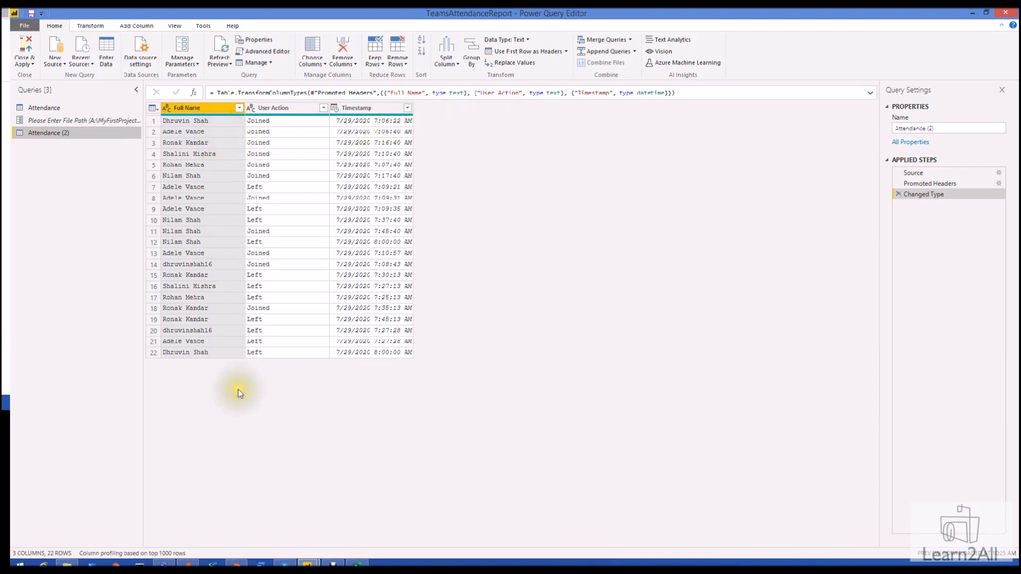
Sort the Attendance (2) query ascending by Full Name and by Timestamp.
click(239, 108)
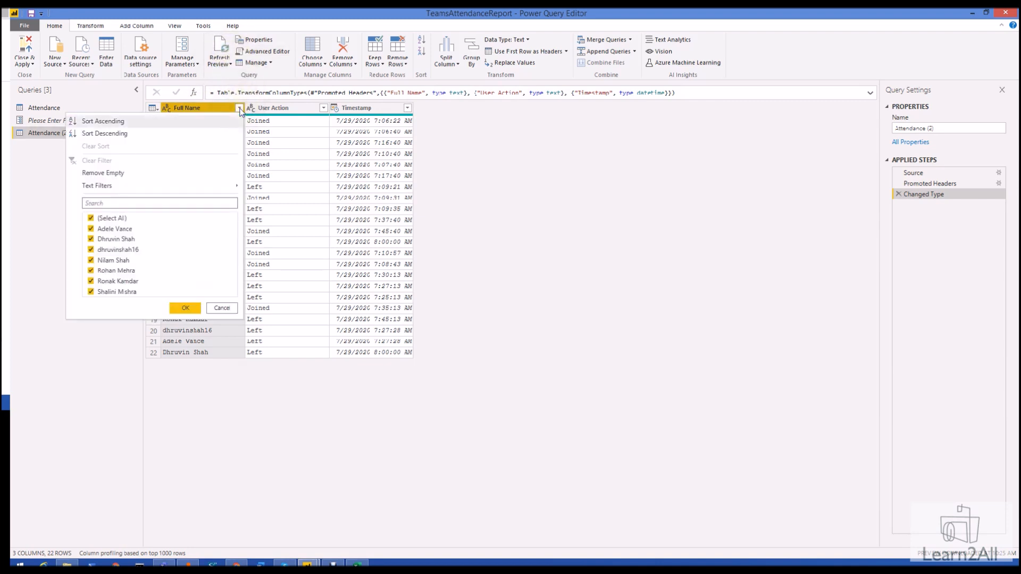
click(165, 117)
click(407, 108)
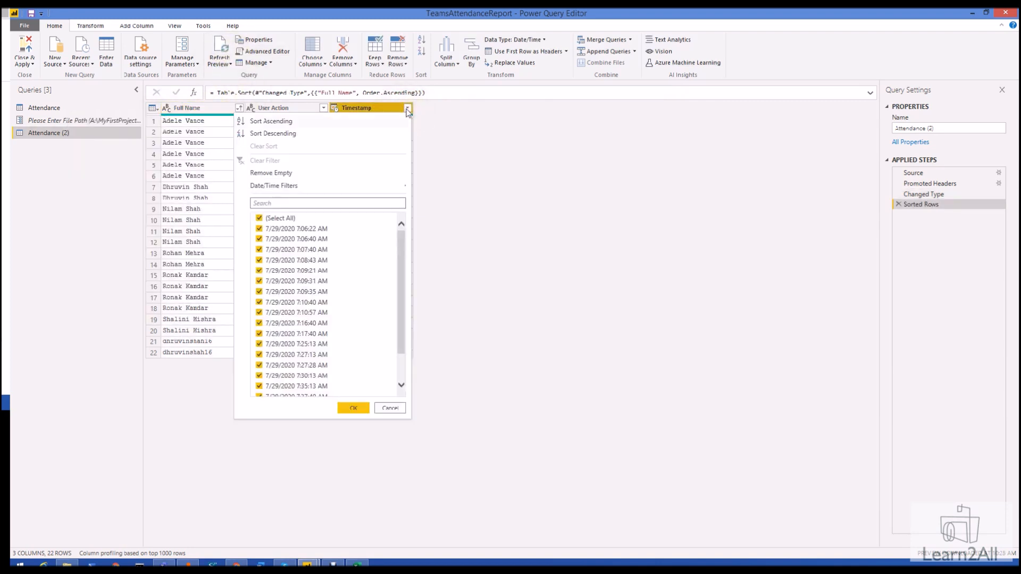
click(329, 122)
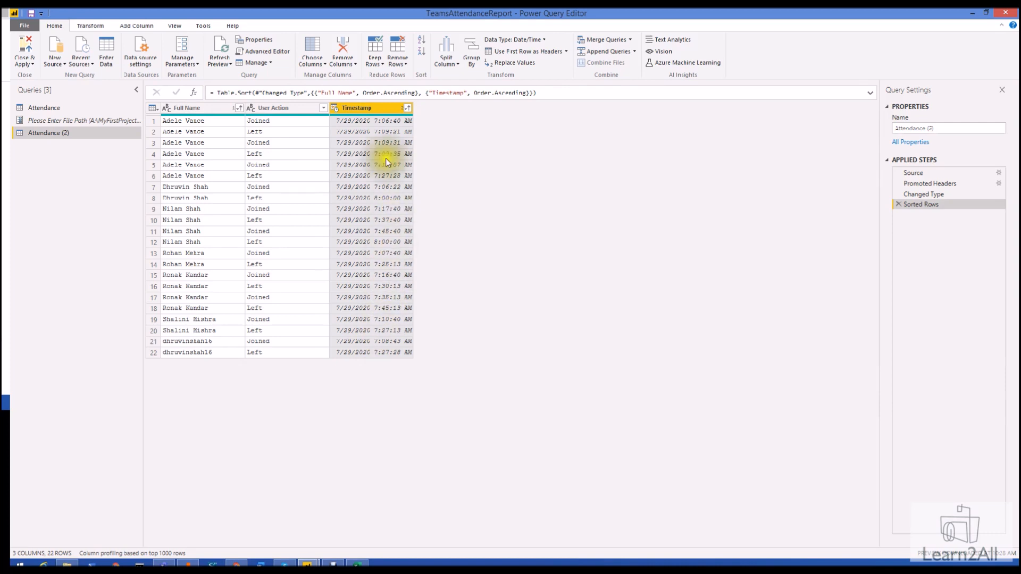
Add an index column starting from 0 to the Attendance (2) query.
click(100, 27)
click(140, 26)
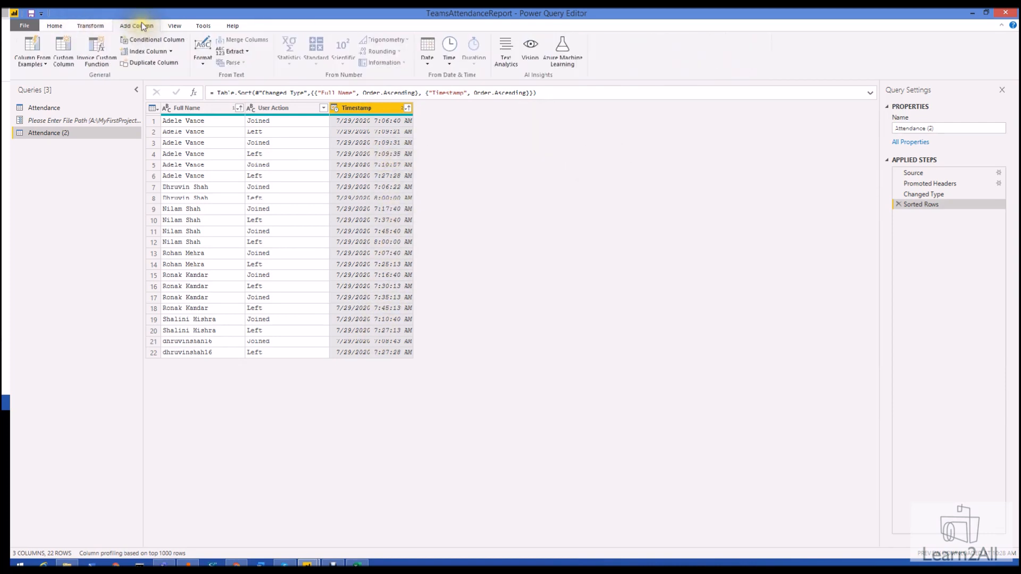
click(171, 51)
click(168, 63)
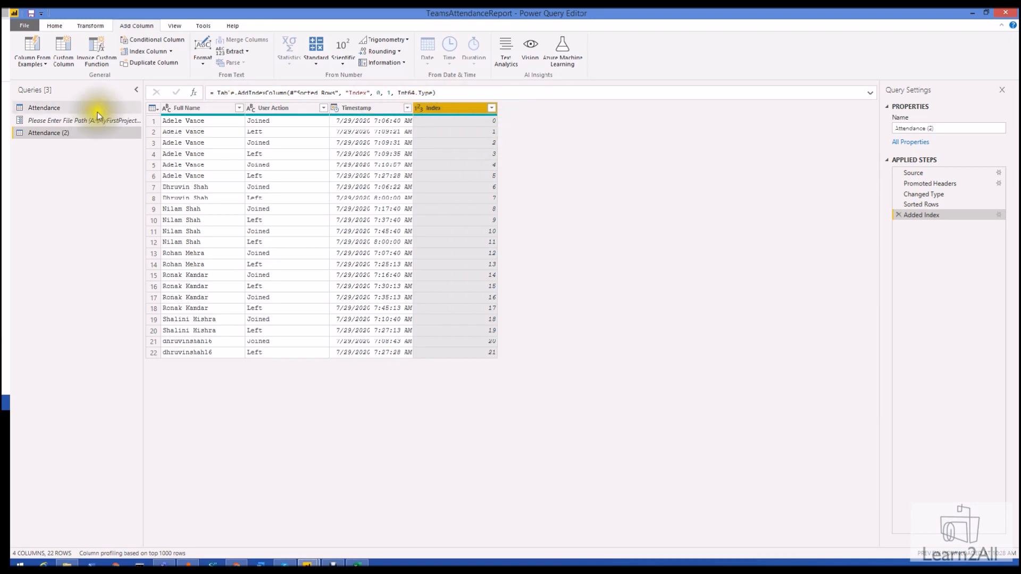
Examine the custom column formula behind the Added Conditional Column step of the existing Attendance query.
click(43, 107)
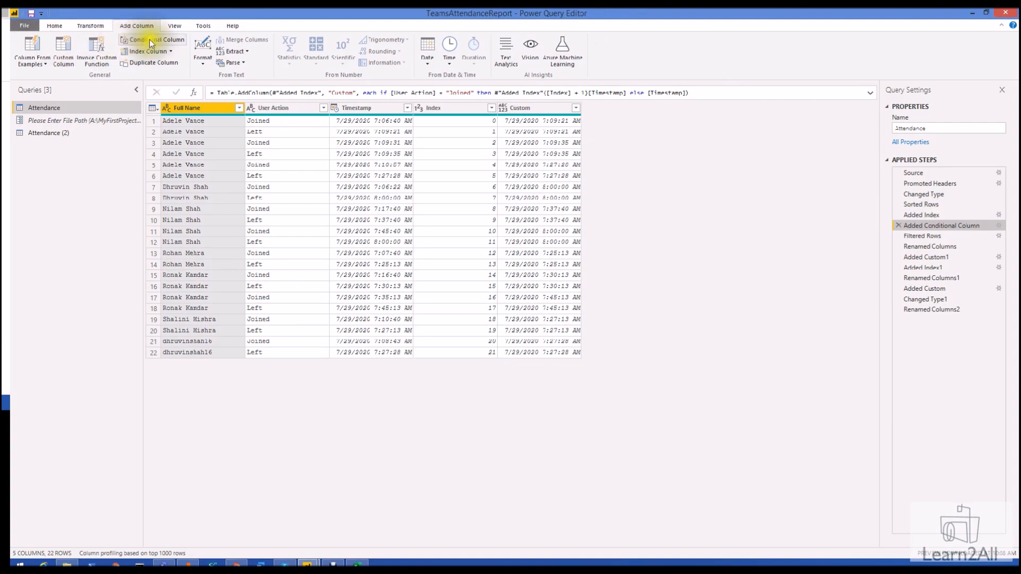
click(75, 60)
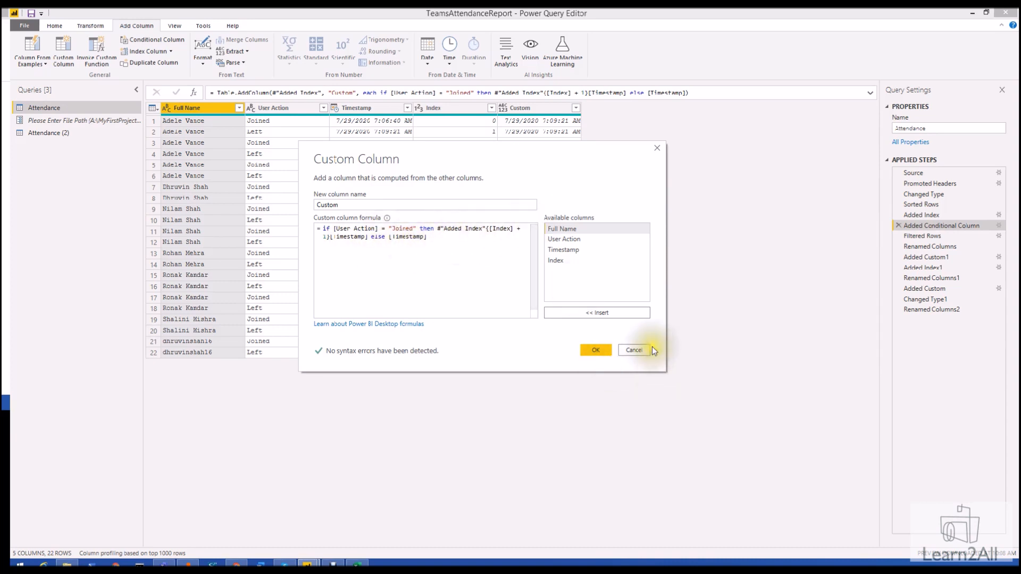
click(633, 351)
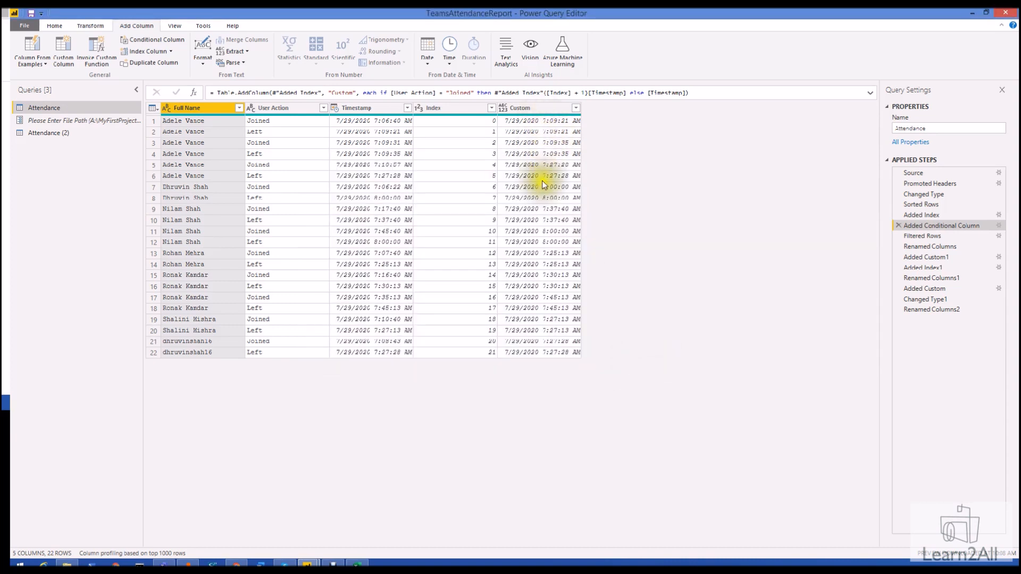
Inspect the User Action filter values and review the Filtered Rows and Renamed Columns steps of the Attendance query.
click(323, 108)
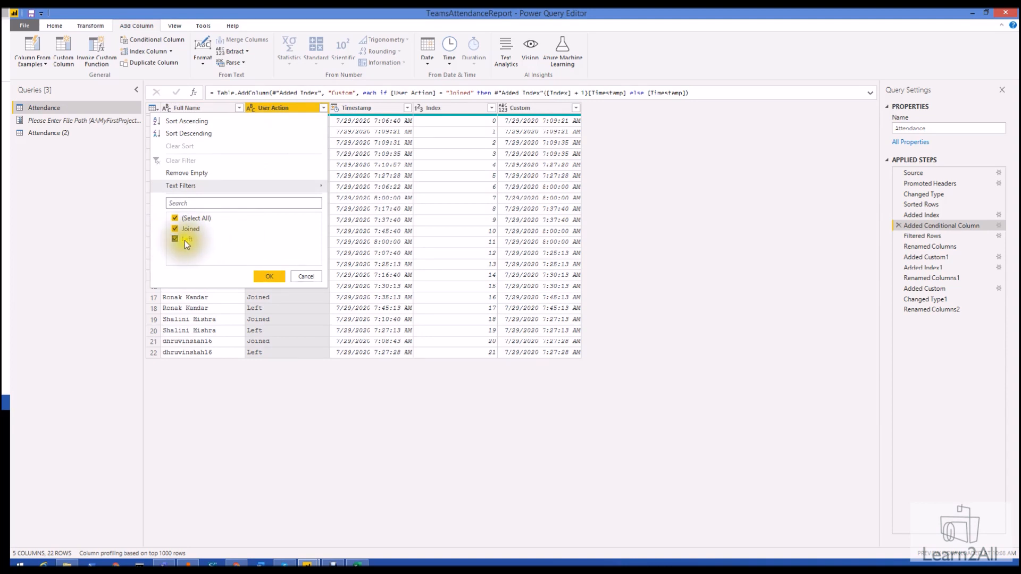
click(317, 278)
click(922, 236)
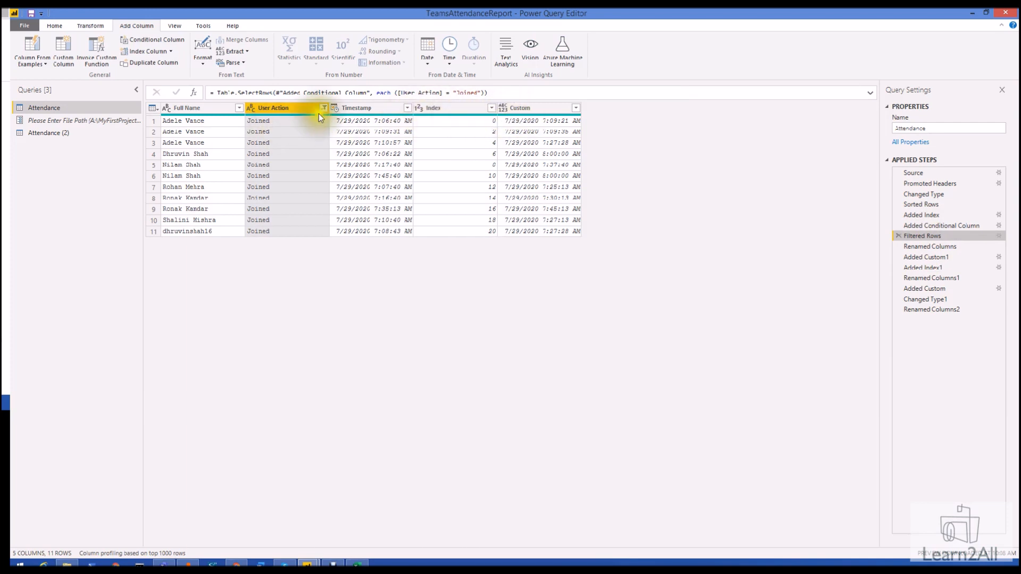
click(950, 247)
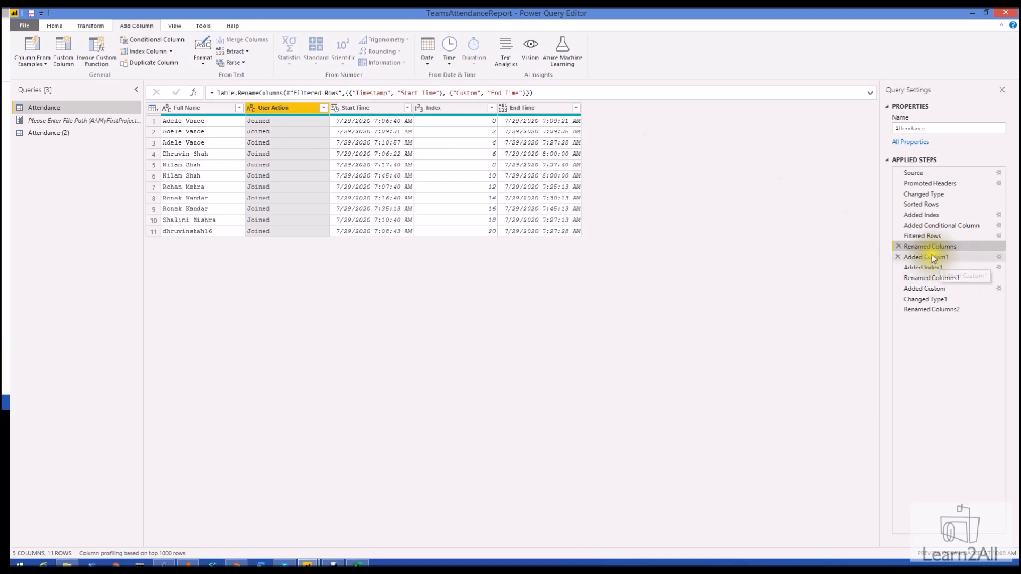
Examine the Duration Minute formula in the Added Custom1 step and compare it with the Added Index1 step.
click(998, 257)
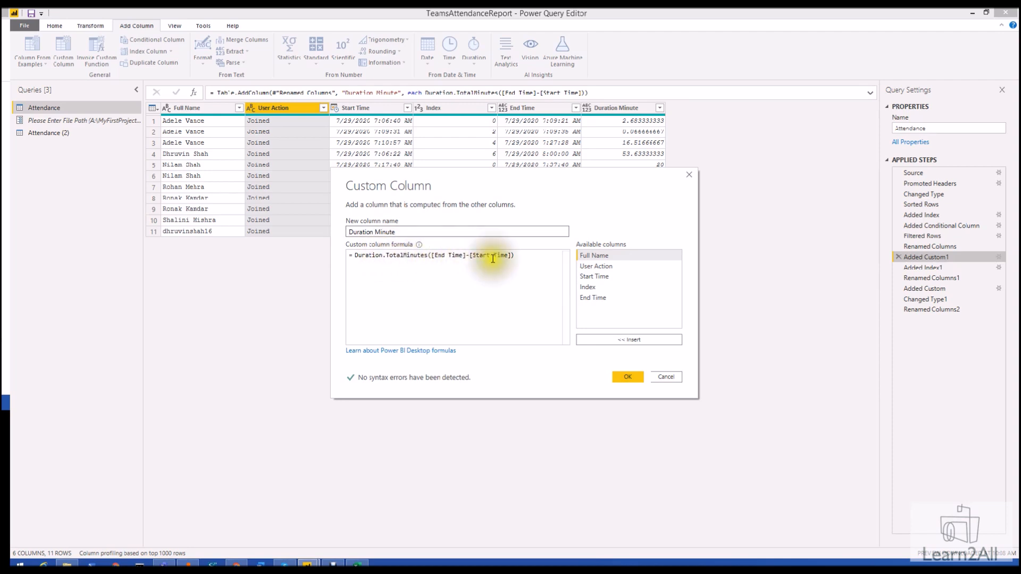
click(667, 376)
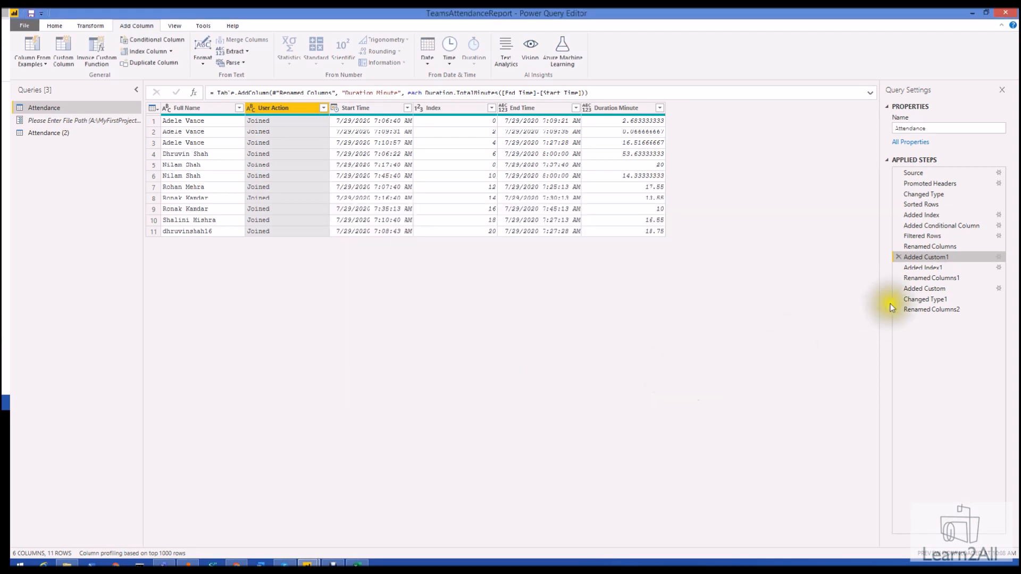
click(926, 268)
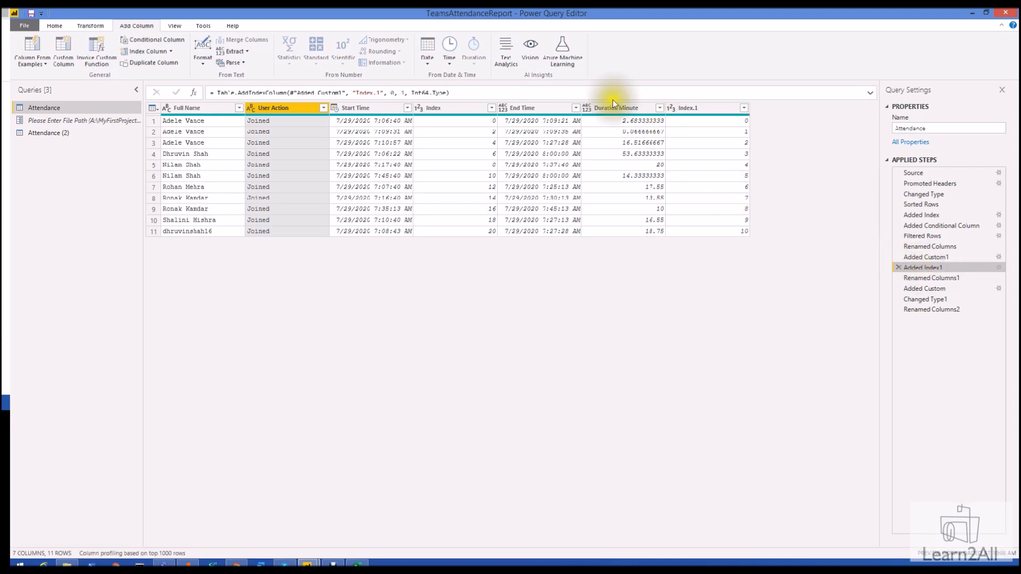
click(959, 257)
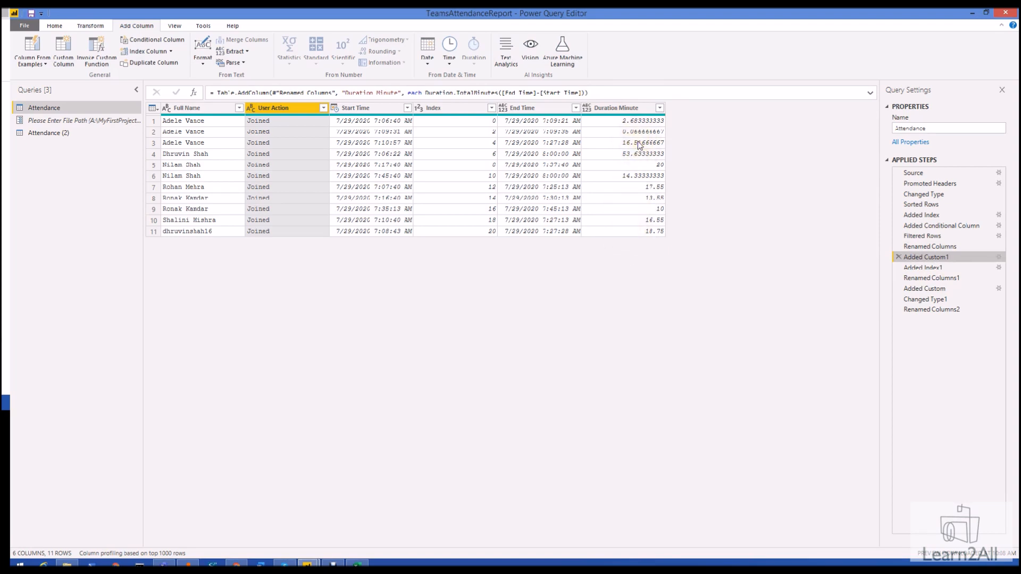
Examine the Duration Hour formula in the Added Custom step and close it without changes.
click(939, 288)
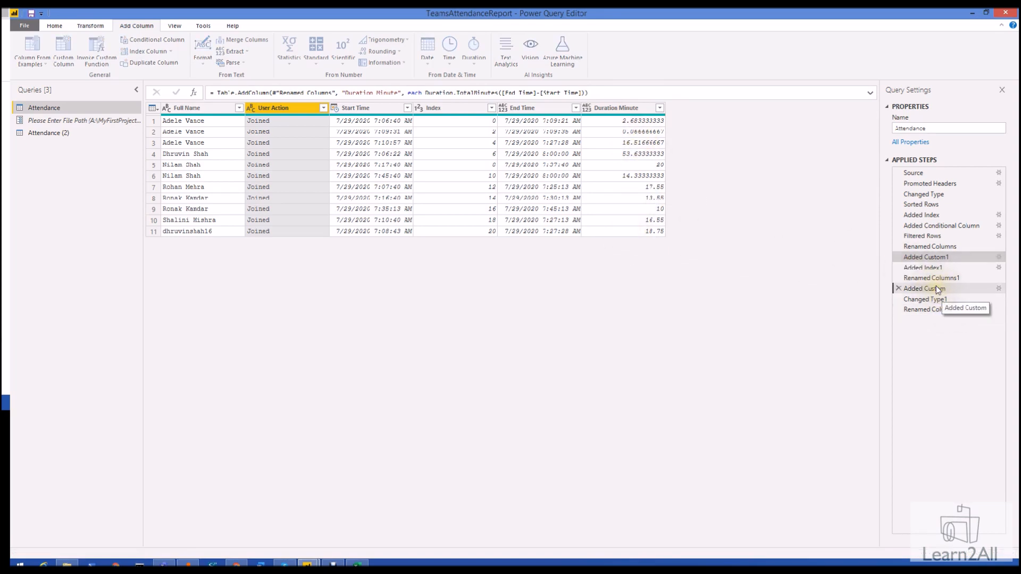
click(998, 288)
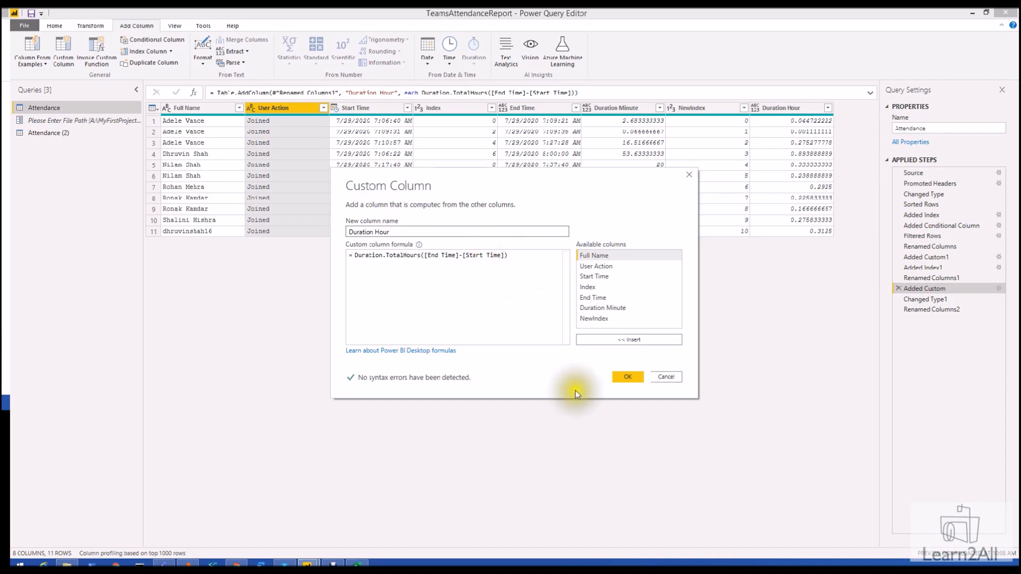
click(658, 377)
Review the Attendance query's applied steps one by one from Added Custom1 through Renamed Columns2.
click(951, 259)
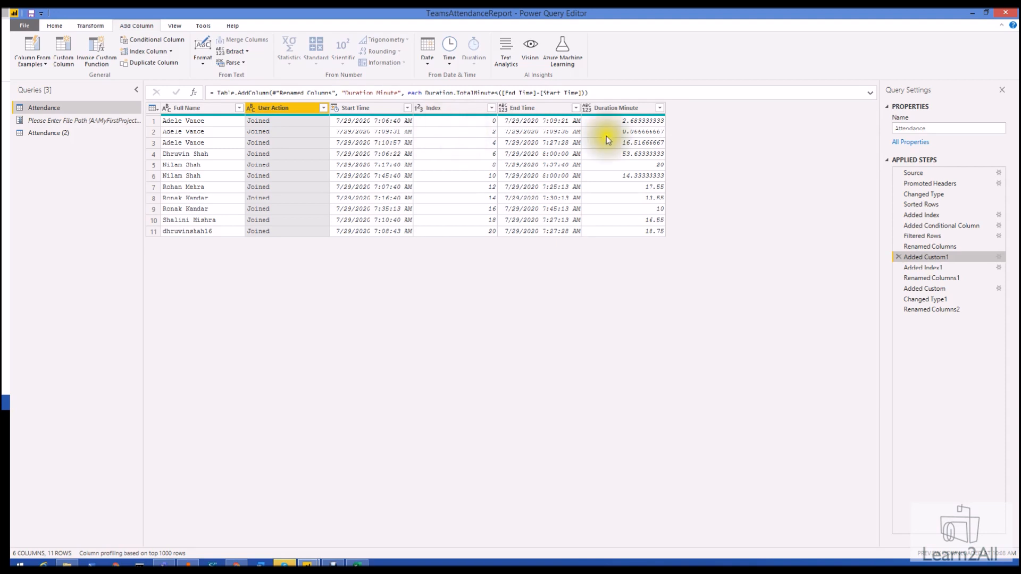
click(939, 268)
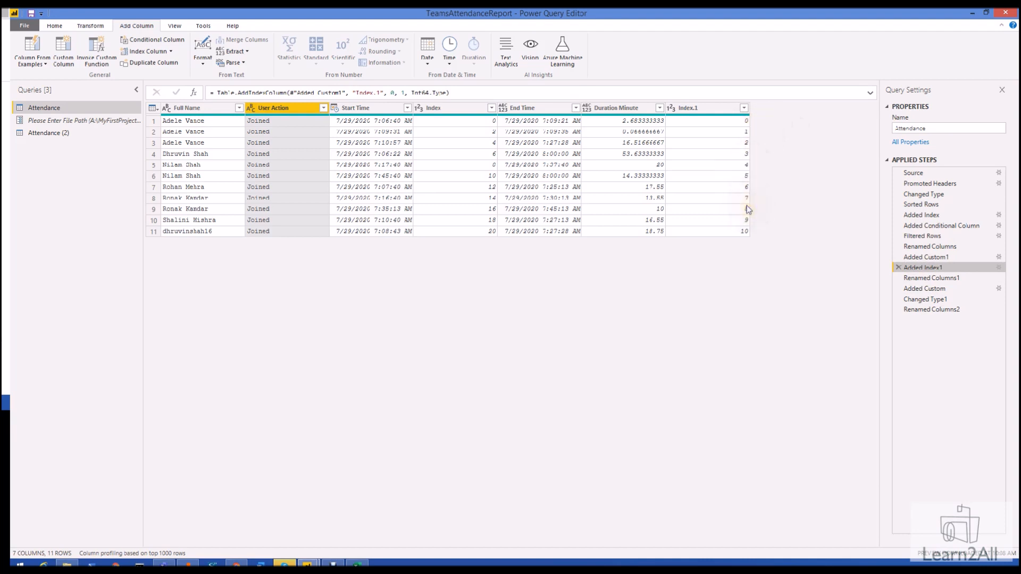
click(931, 277)
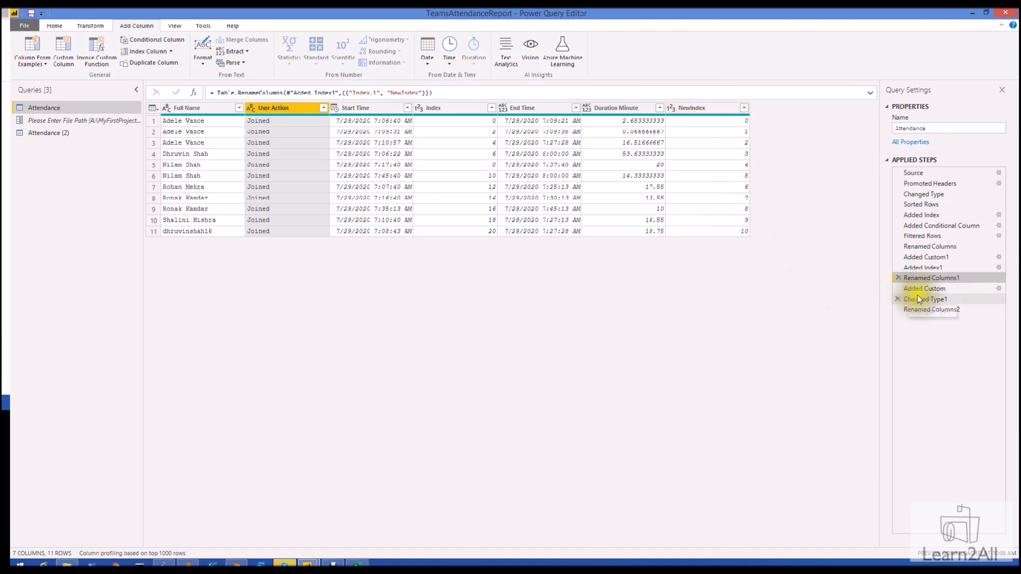
click(946, 288)
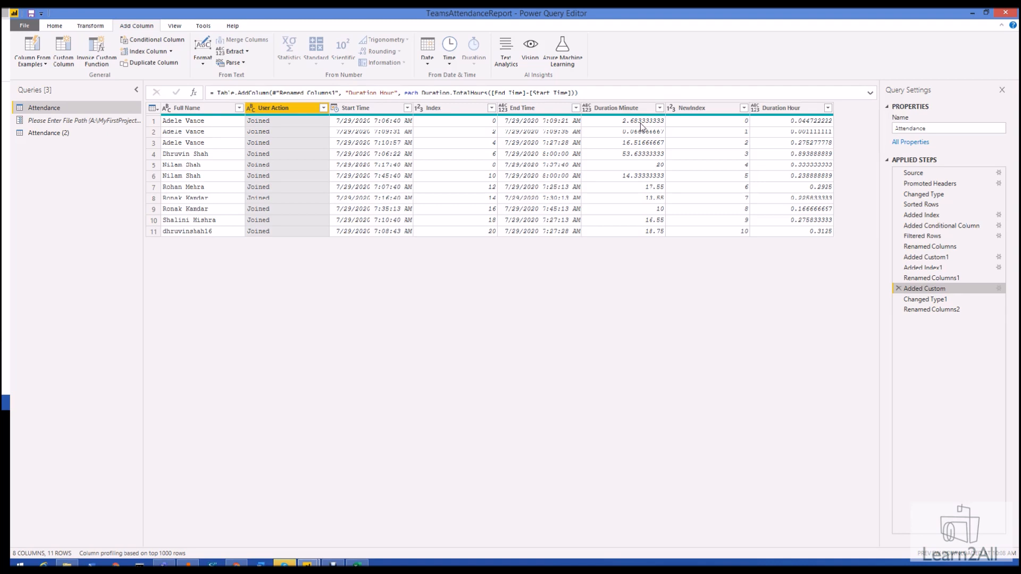
click(942, 303)
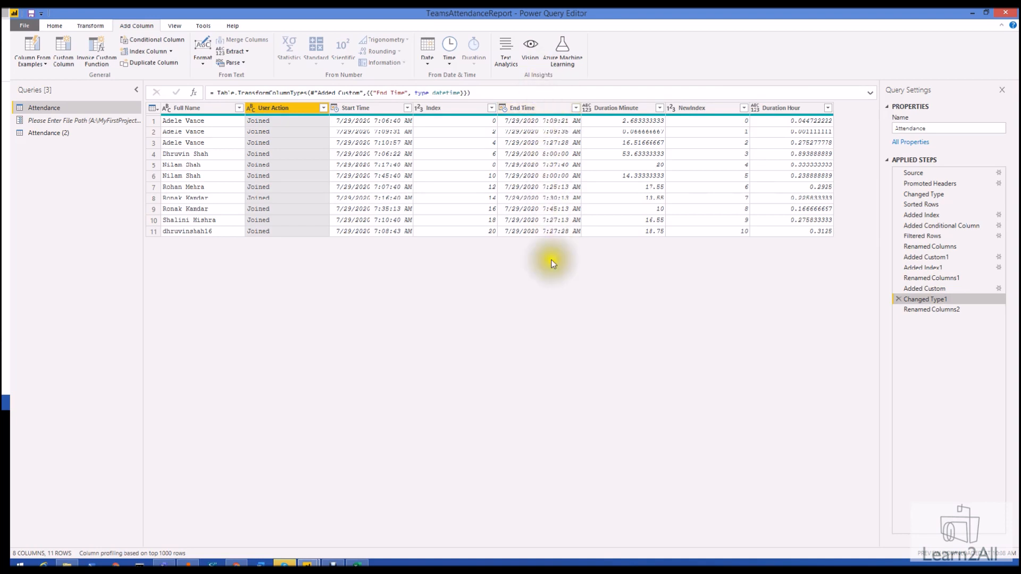
click(947, 310)
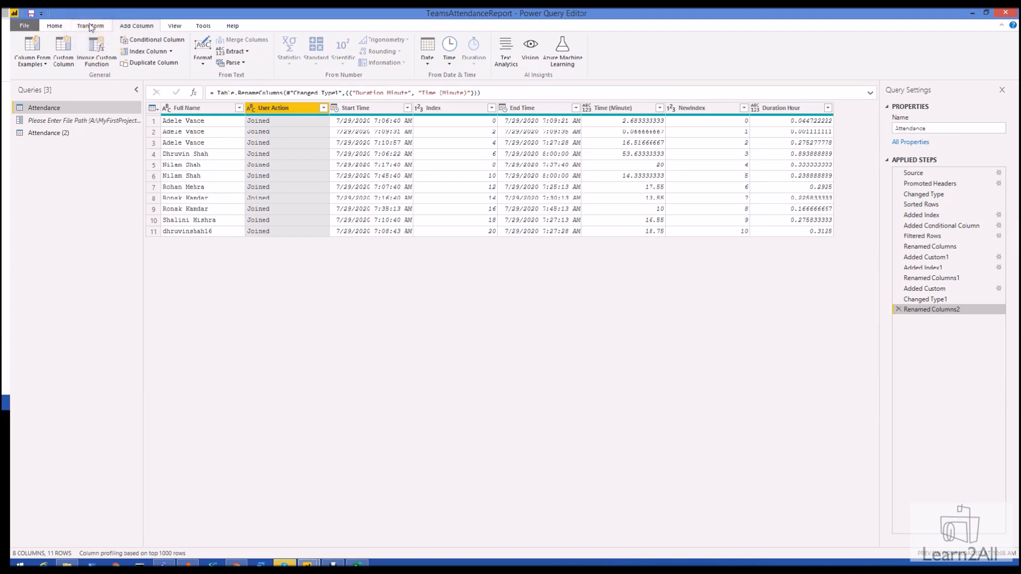
click(61, 27)
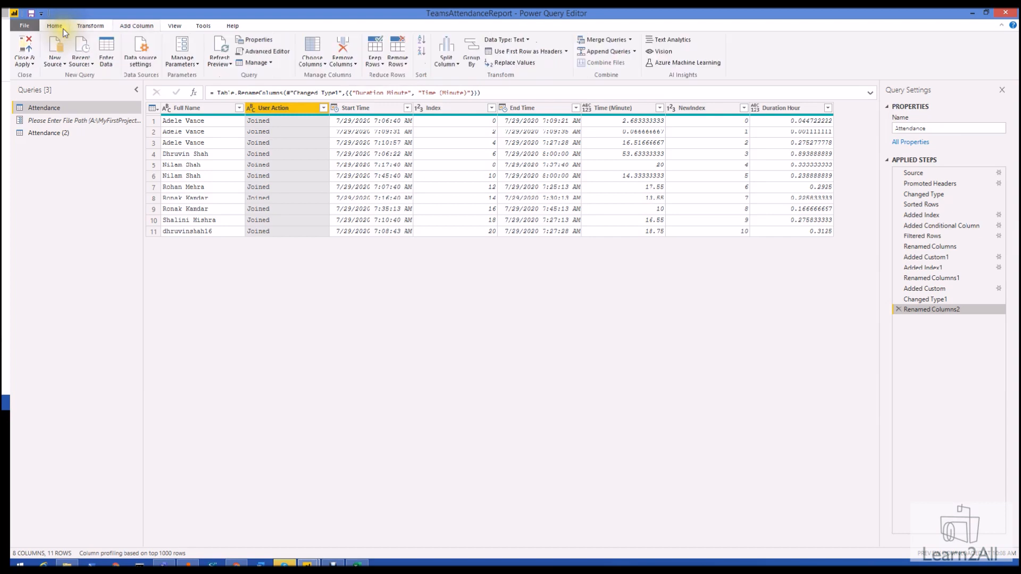
Review the Attendance query's full M code in the Advanced Editor and close it without changes.
click(290, 57)
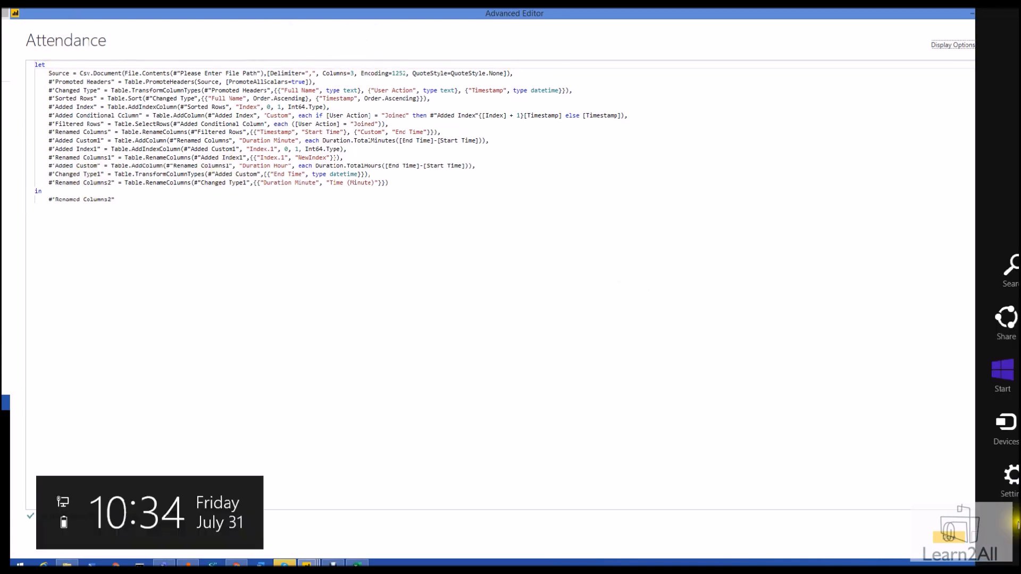
click(993, 537)
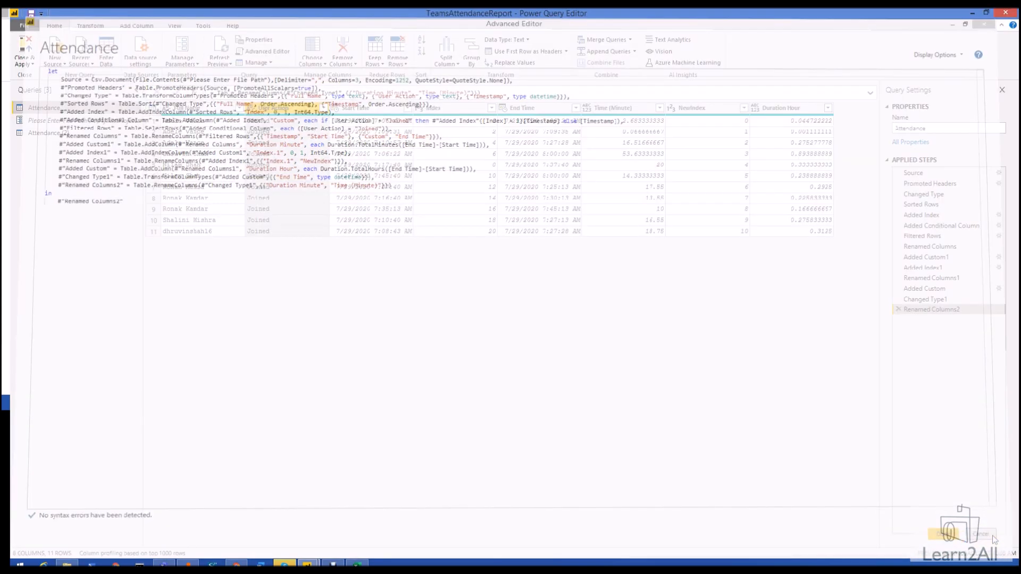
Delete the duplicate Attendance (2) query, then close the query editor and apply the pending changes.
click(30, 133)
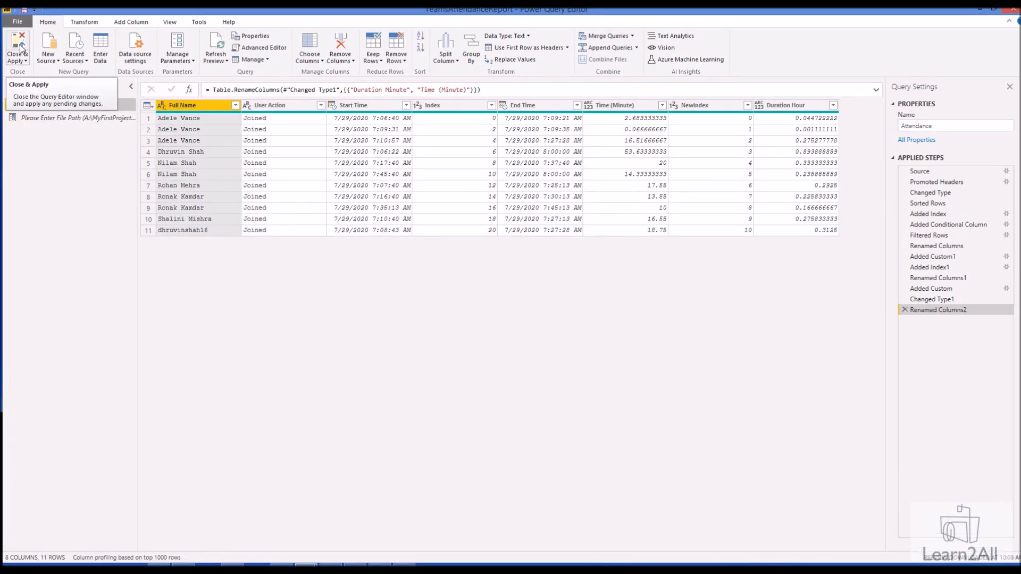
click(20, 48)
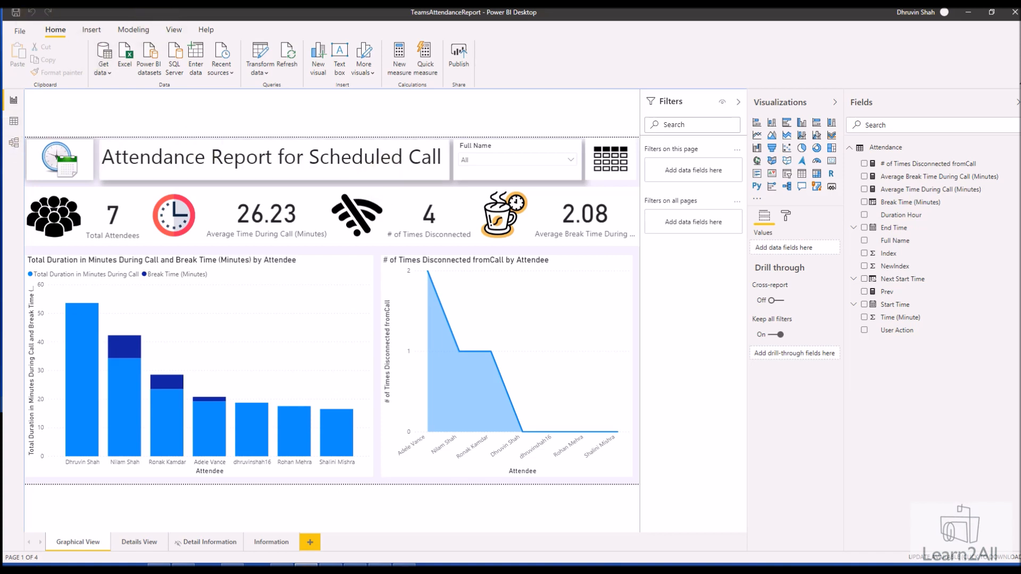
Display the Attendance table's data and examine the Next Start Time column's formula, including its enlarged copy in Notepad.
click(14, 121)
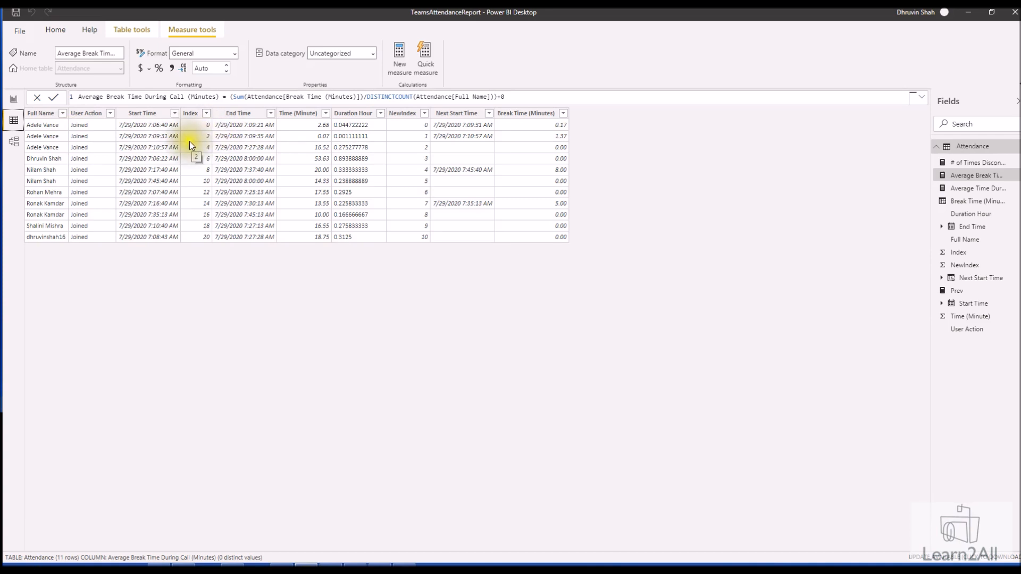
click(467, 118)
click(328, 96)
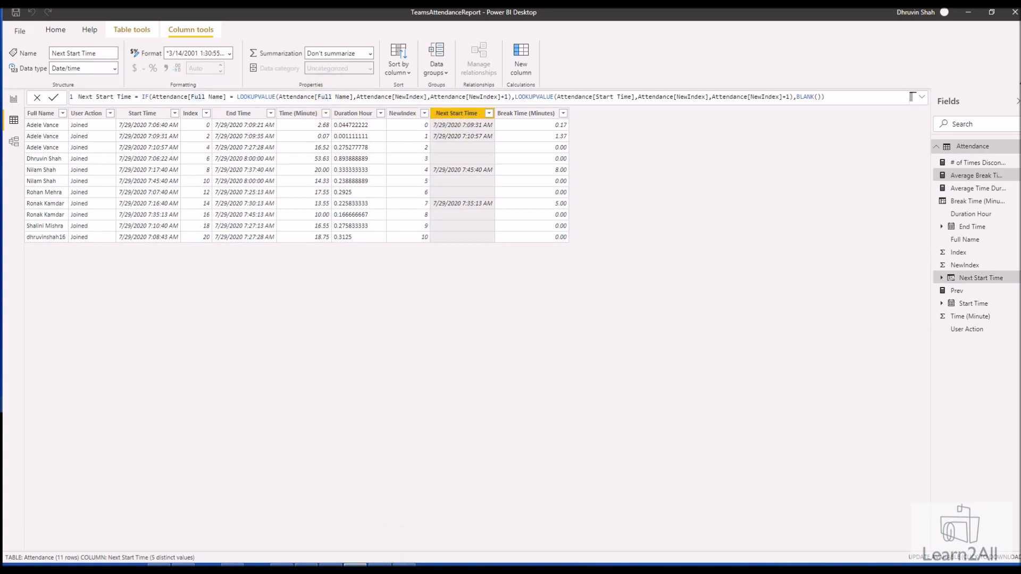
click(356, 565)
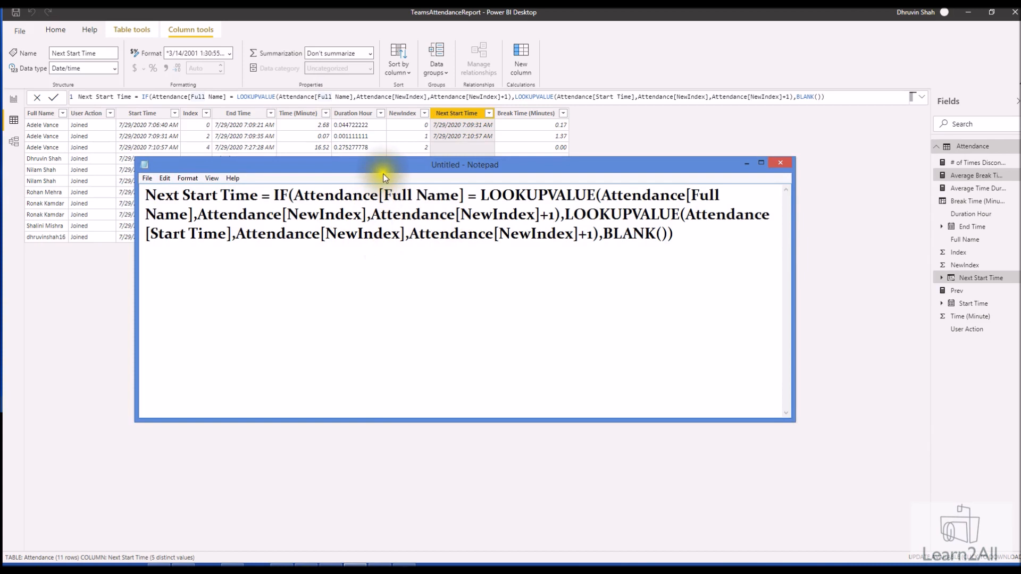
drag(384, 166, 276, 163)
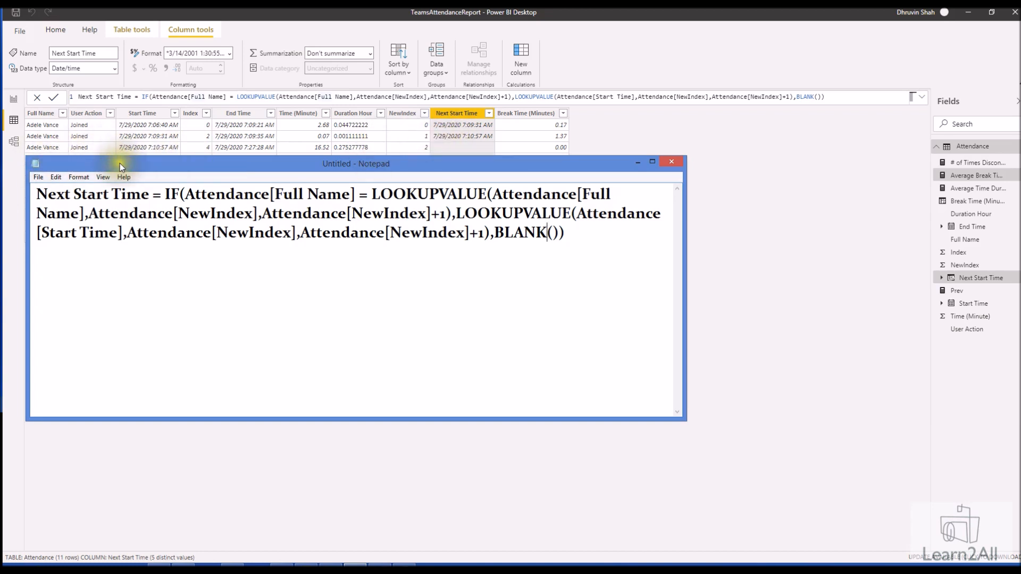
drag(120, 164, 116, 171)
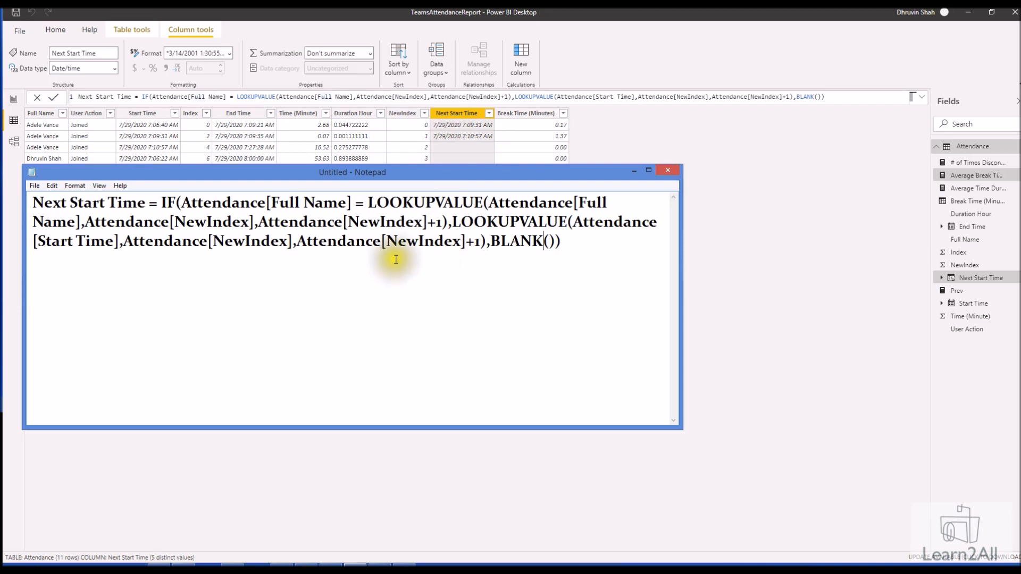
Examine the Break Time (Minutes) column's formula in the Attendance table and return to the report.
click(618, 137)
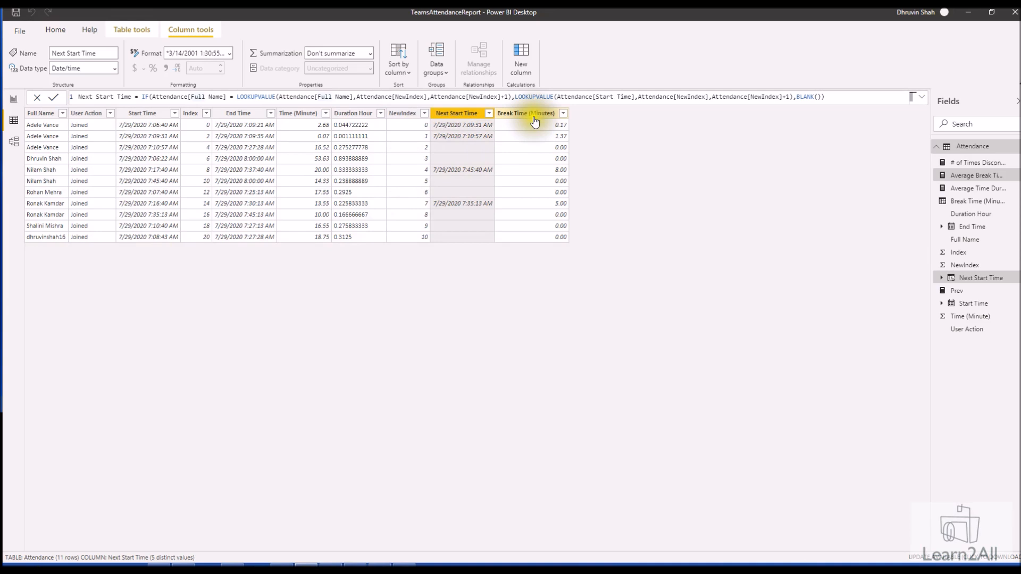
click(960, 207)
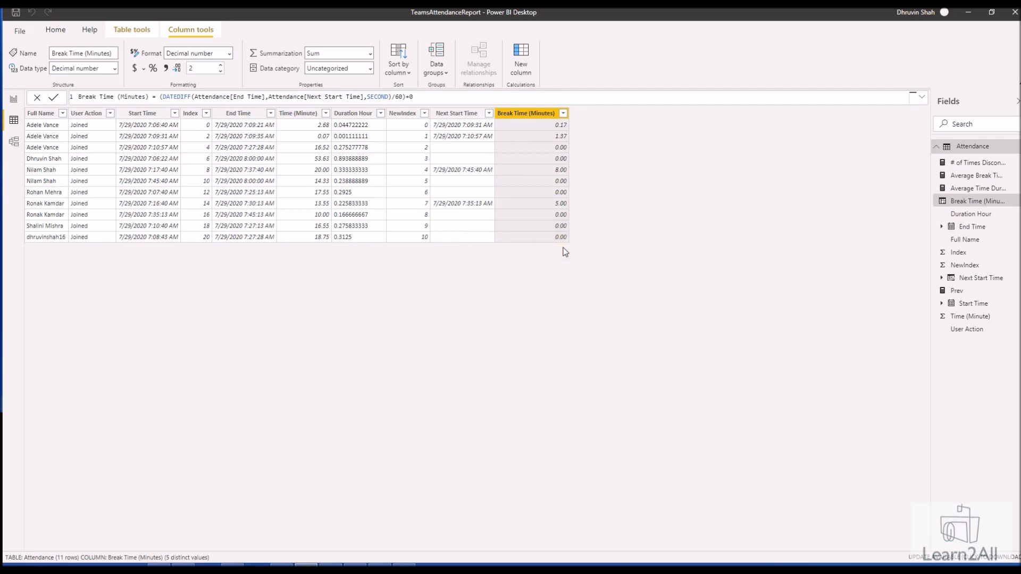
click(13, 99)
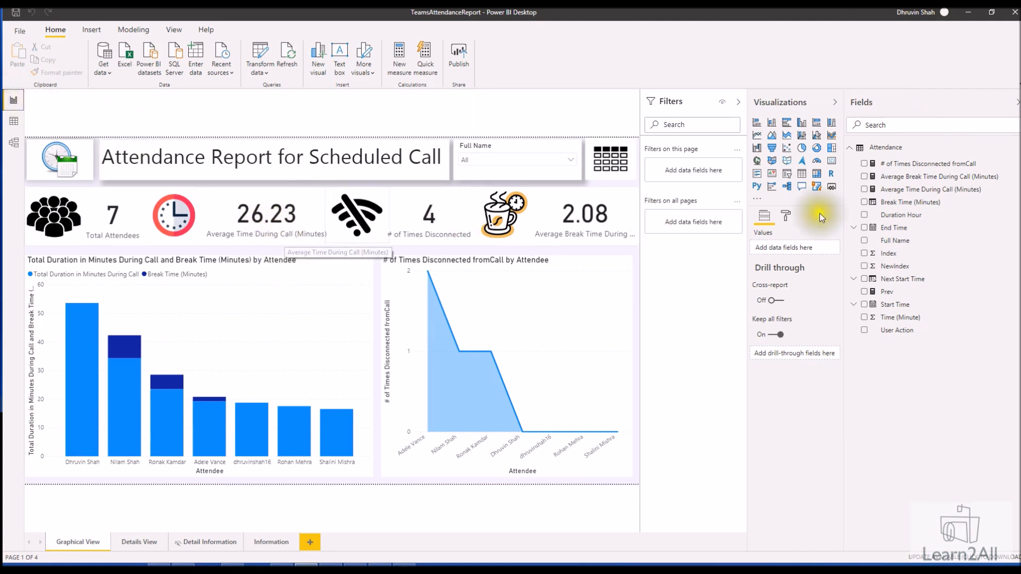
Examine the formulas of the two average call and break time measures and of the # of Times Disconnected fromCall measure.
double_click(899, 177)
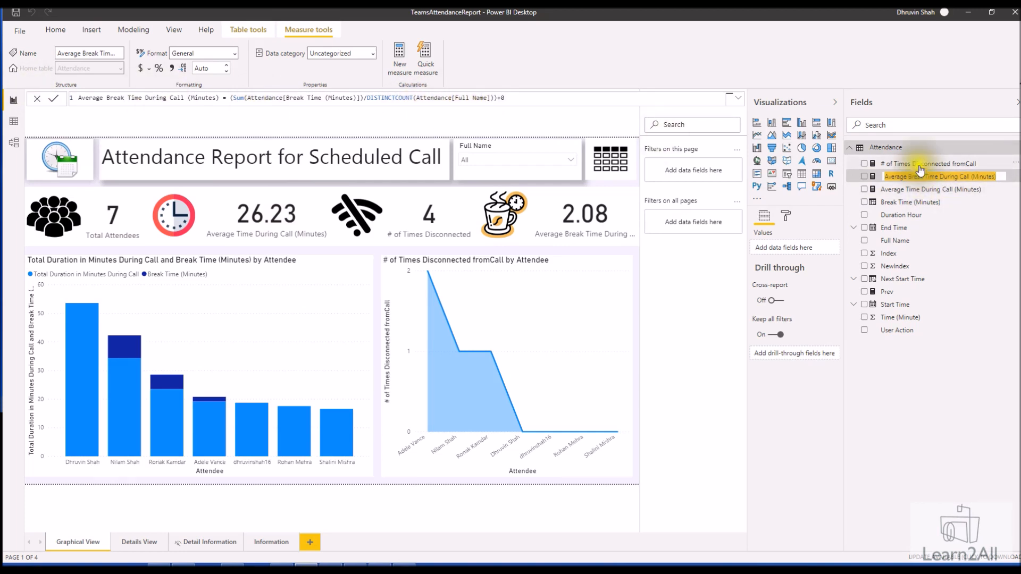
click(901, 191)
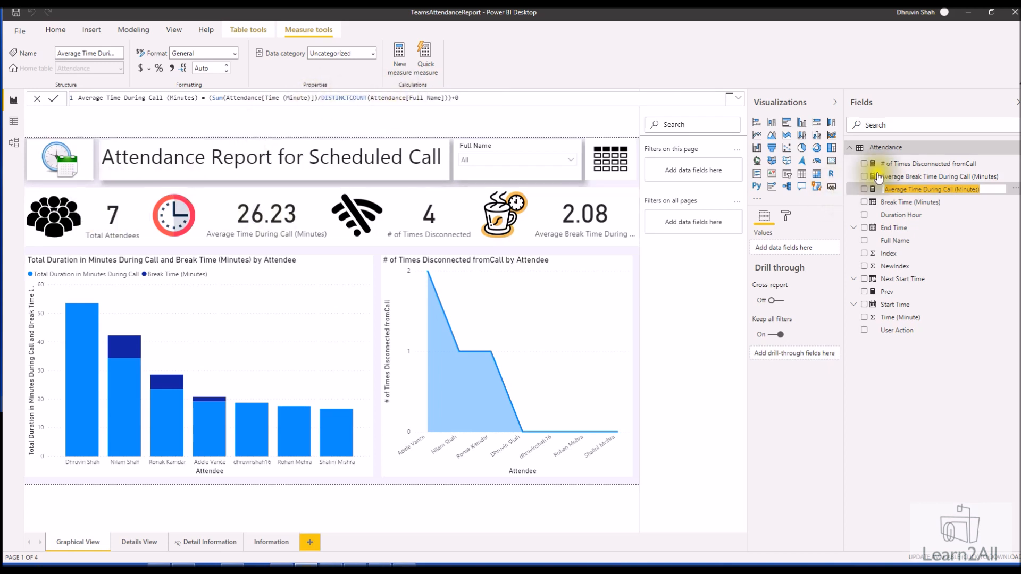
click(926, 168)
double_click(926, 168)
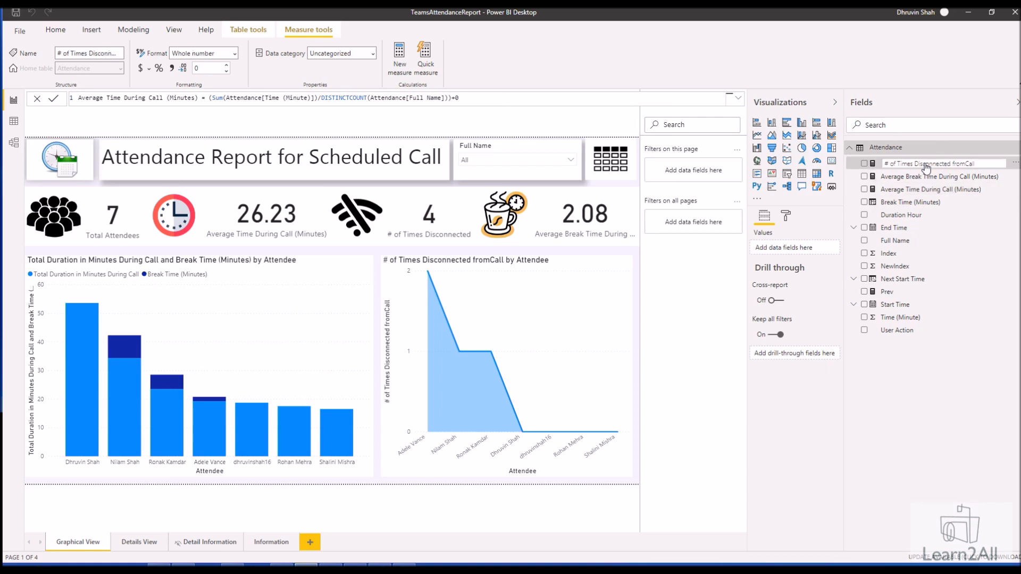
click(14, 122)
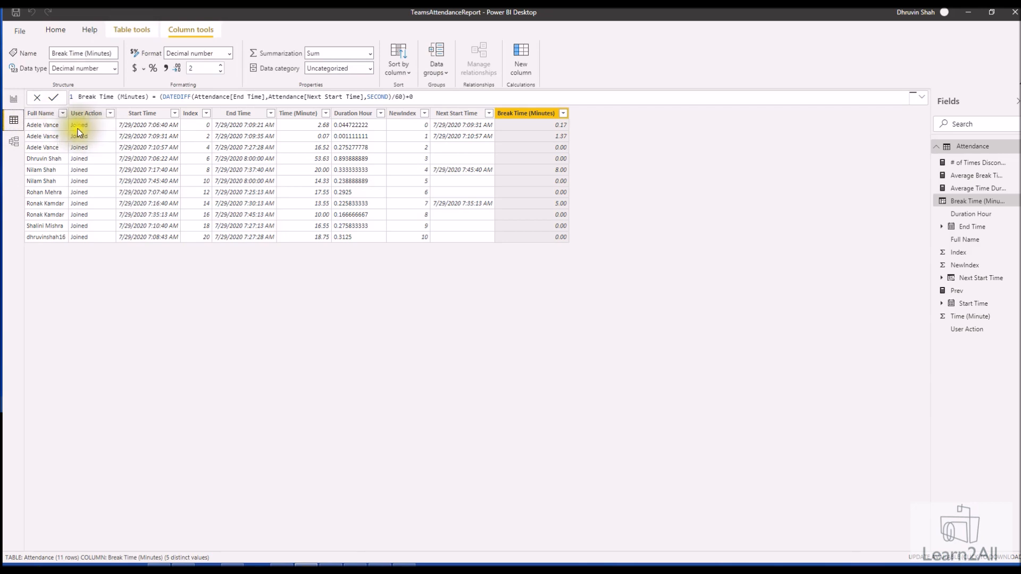
click(13, 99)
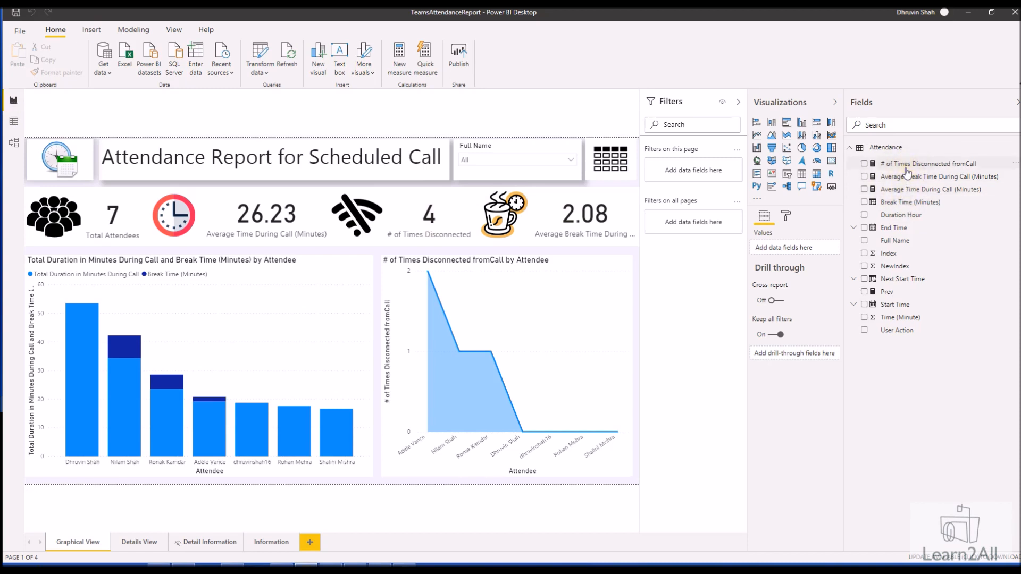
click(928, 164)
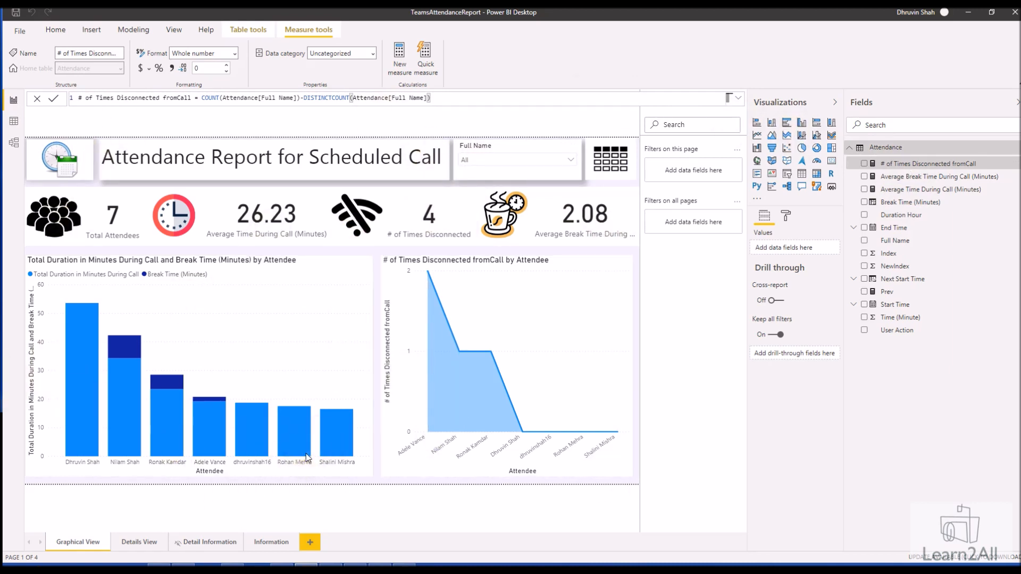
Look through the Details View and Information report pages and return to the Graphical View page.
mouse_move(305, 453)
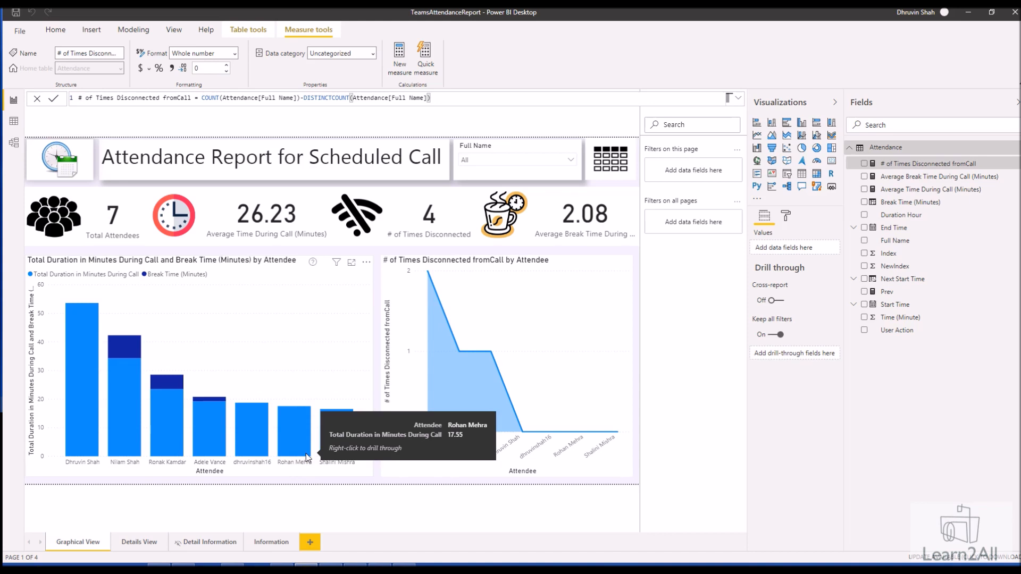
click(151, 544)
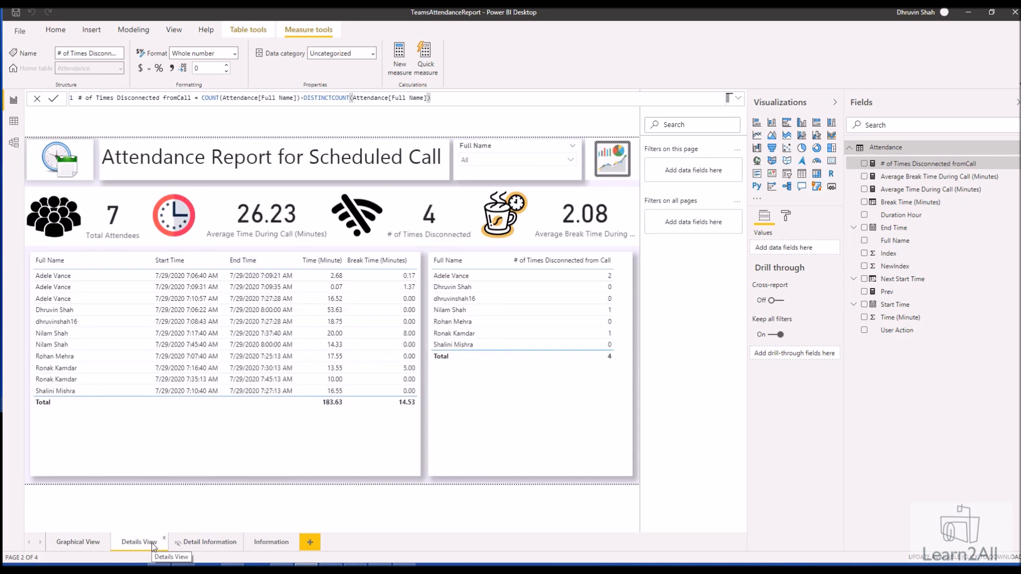
click(262, 543)
click(75, 543)
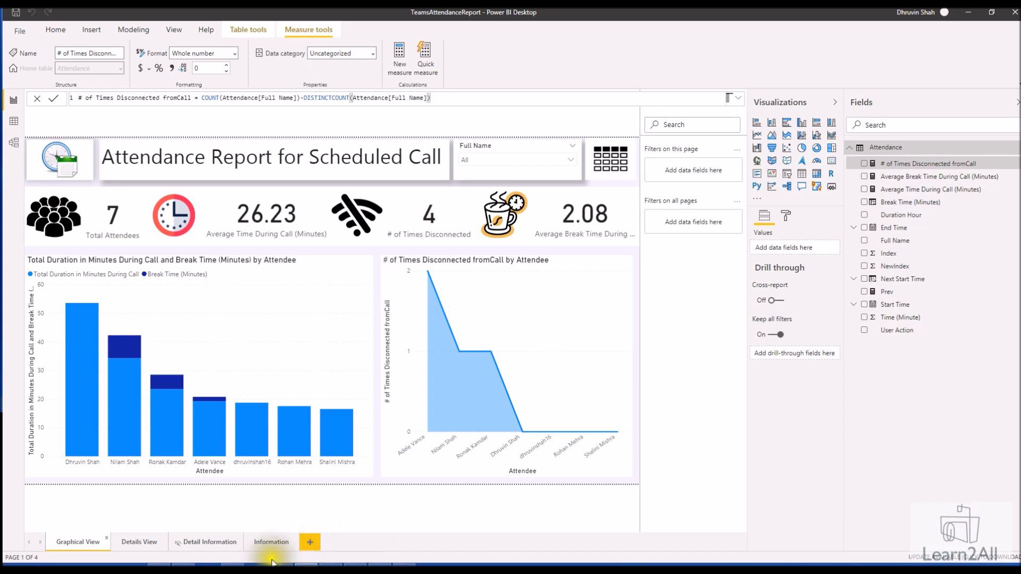
Switch to Chrome, view the Learn2All YouTube channel's WhatsApp updates sign-up form, and return to the channel page.
mouse_move(232, 566)
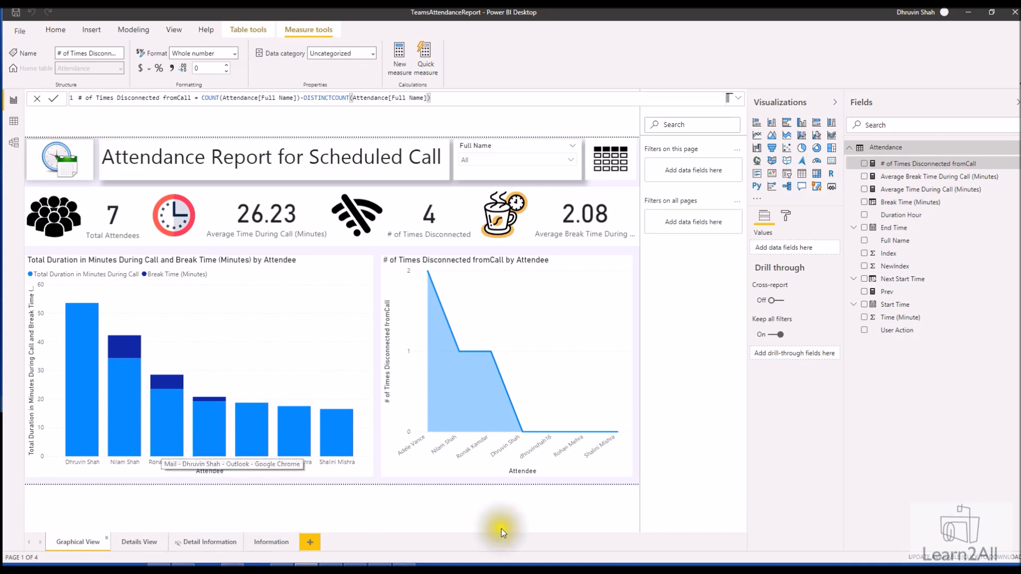
click(232, 565)
key(ctrl+Tab)
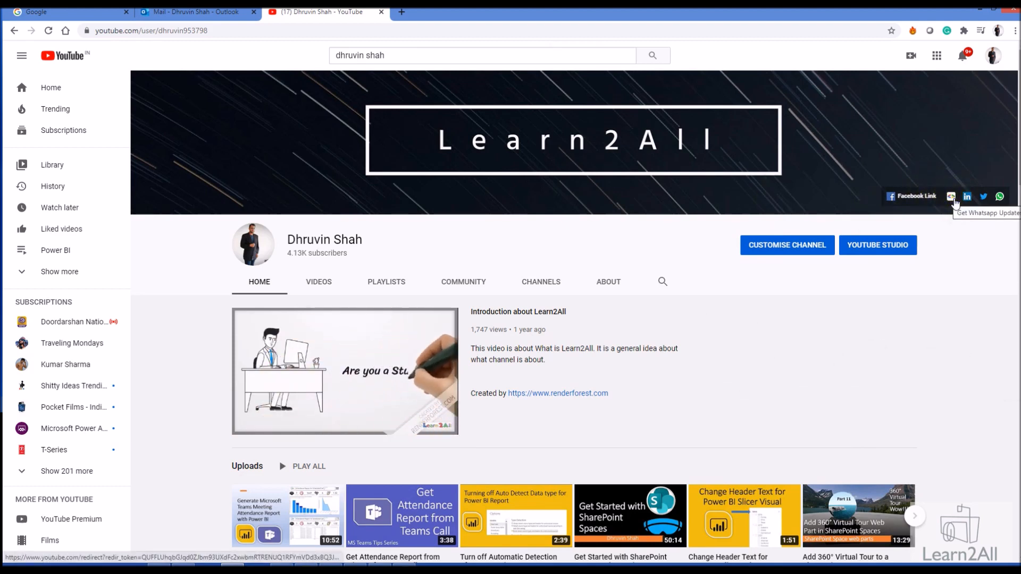
click(954, 200)
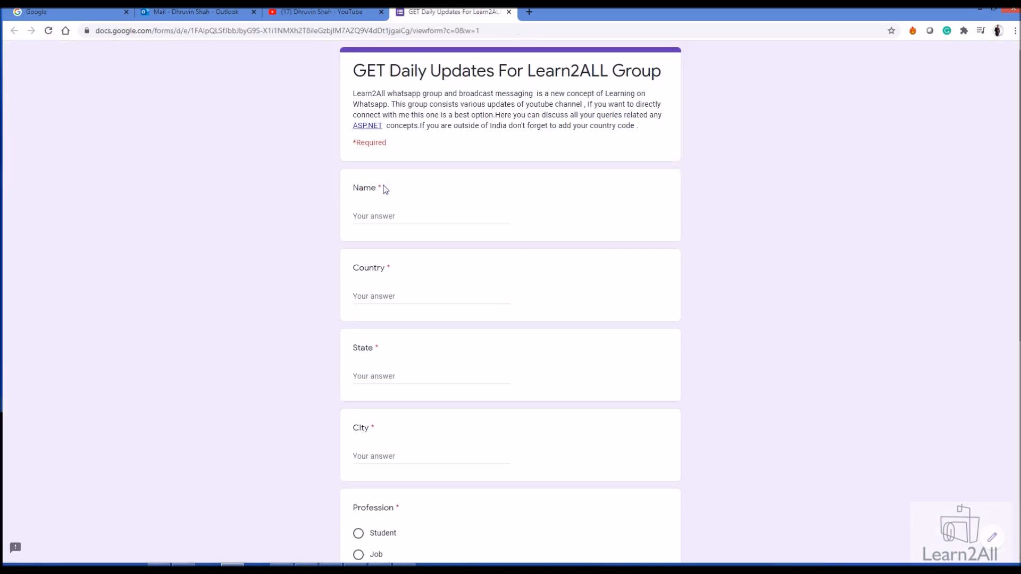
click(329, 14)
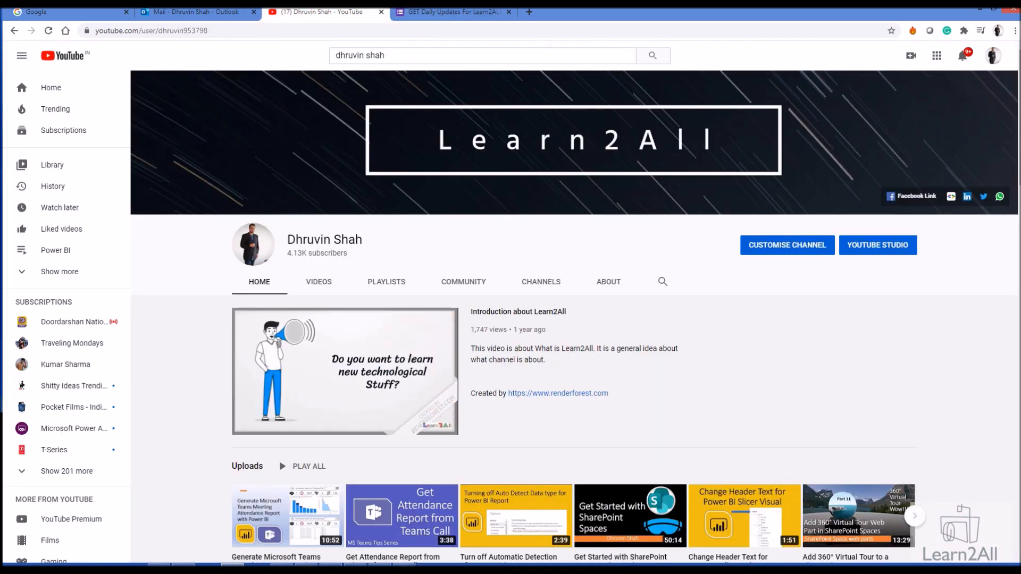